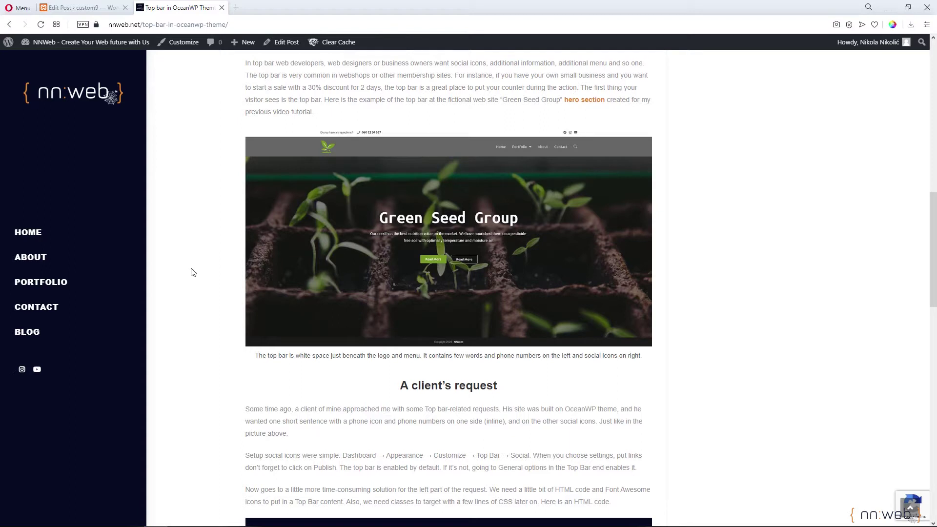
- Enlarge and close the Green Seed Group picture on the nnweb.net article for reference
scroll(193, 278, up, 4)
scroll(193, 279, down, 3)
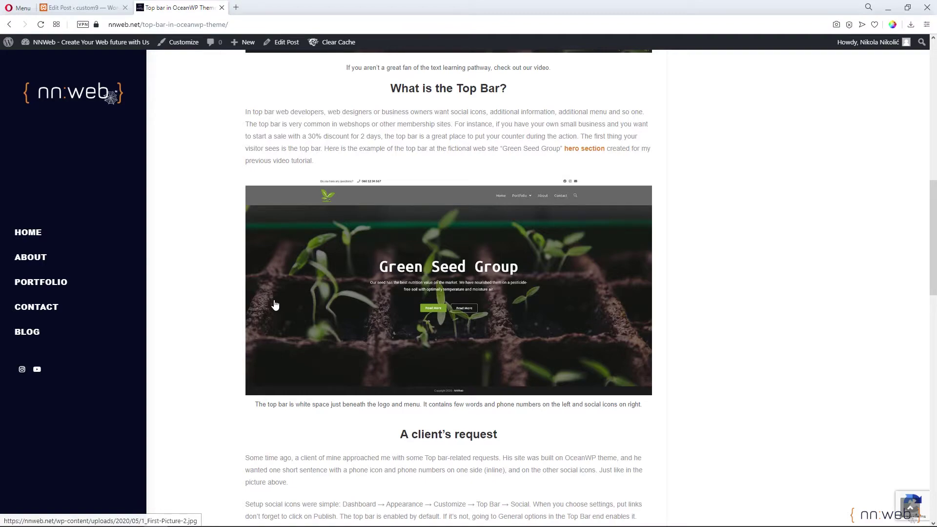
scroll(218, 324, up, 1)
scroll(718, 244, up, 6)
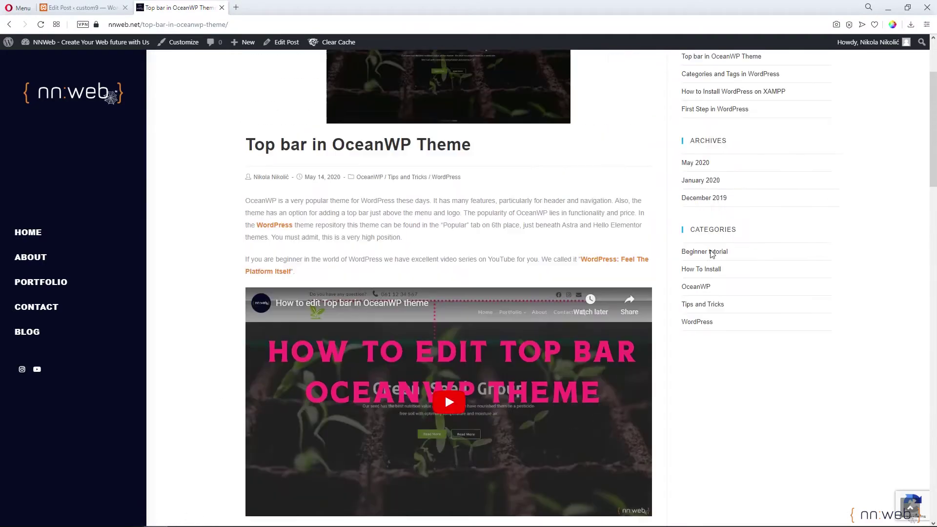
scroll(737, 239, down, 7)
scroll(591, 254, down, 1)
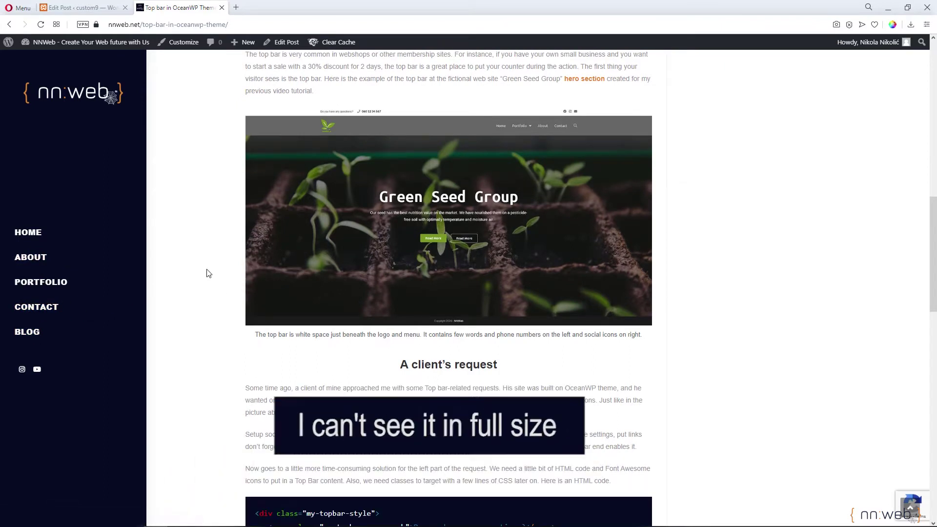
click(297, 271)
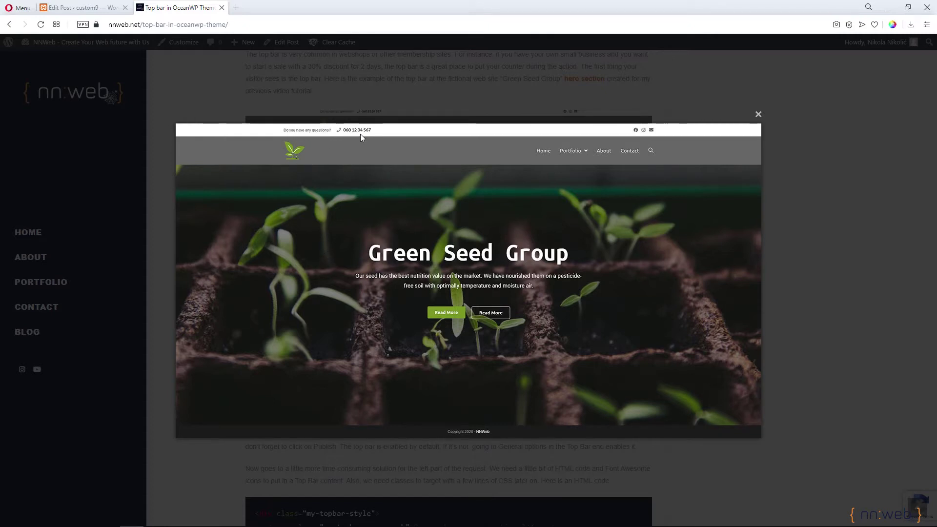
click(845, 161)
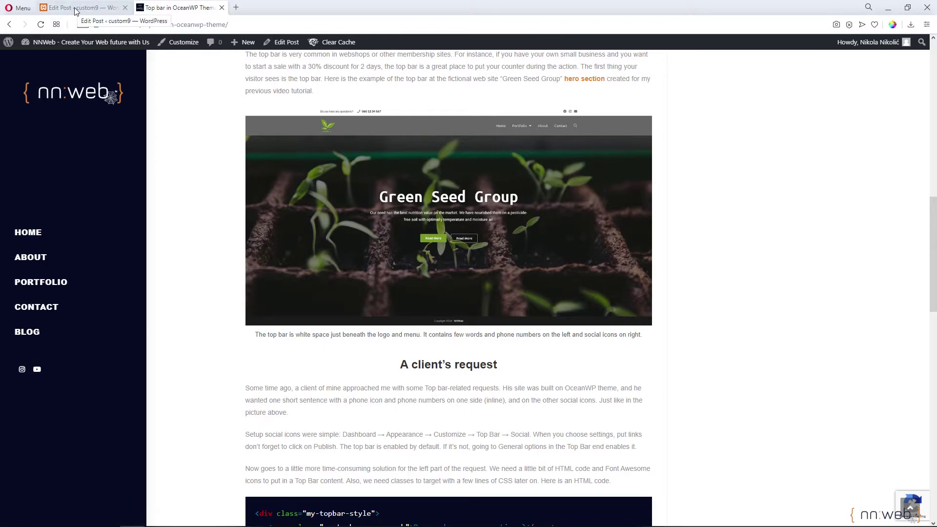
- Add an Image block below the paragraph with the 12 Customizer for 2020 Theme picture
click(76, 10)
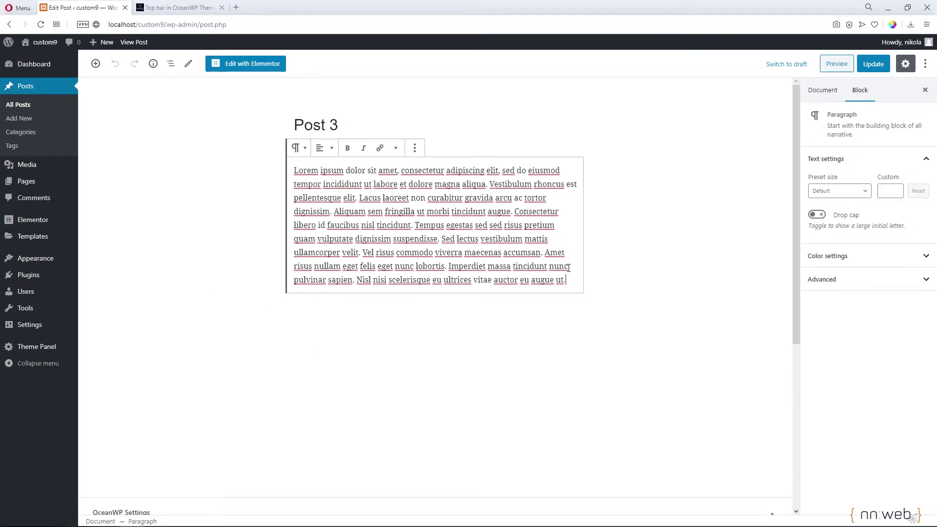
key(Return)
click(566, 307)
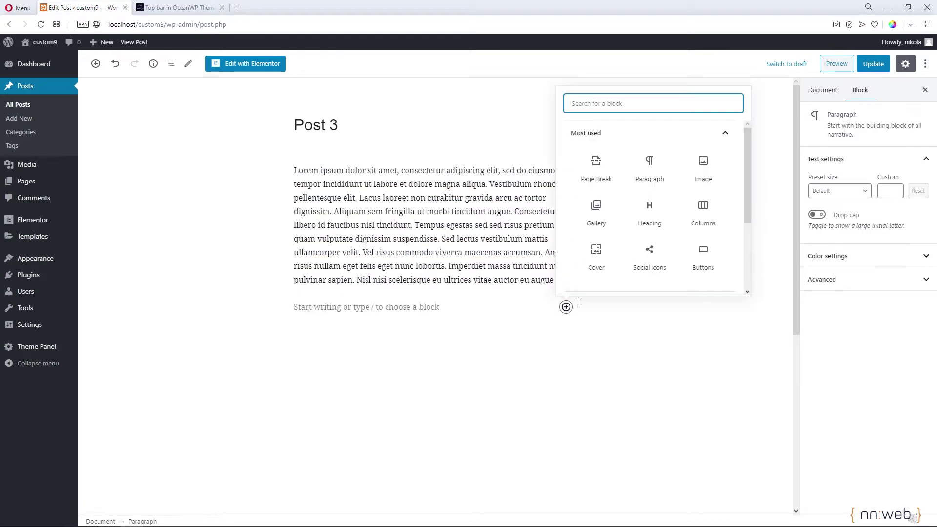
click(703, 166)
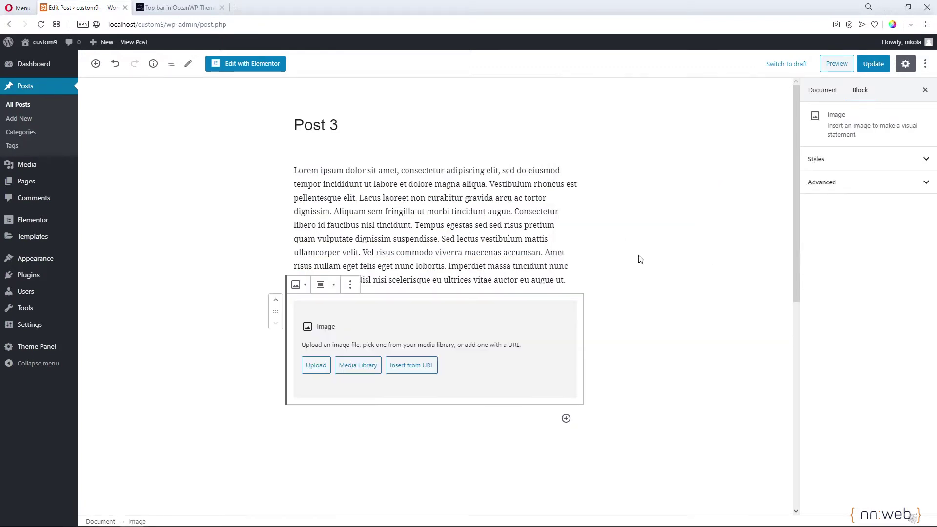
click(352, 364)
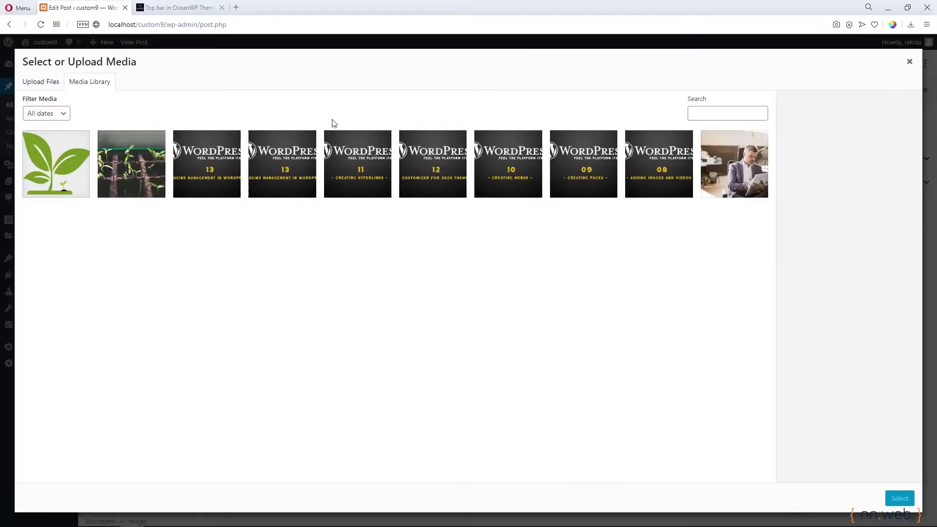
click(418, 191)
click(900, 498)
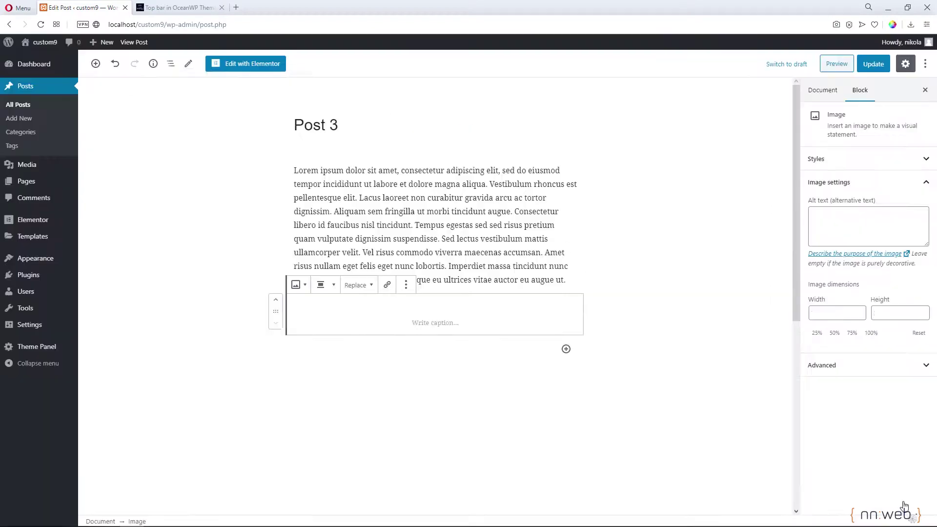
scroll(674, 322, down, 2)
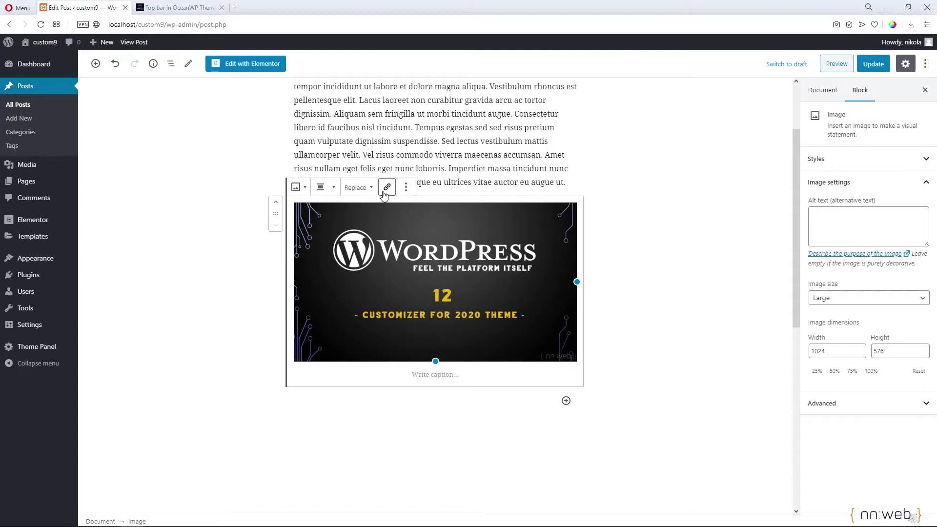
- Link the Customizer for 2020 Theme image to its Media File
click(926, 63)
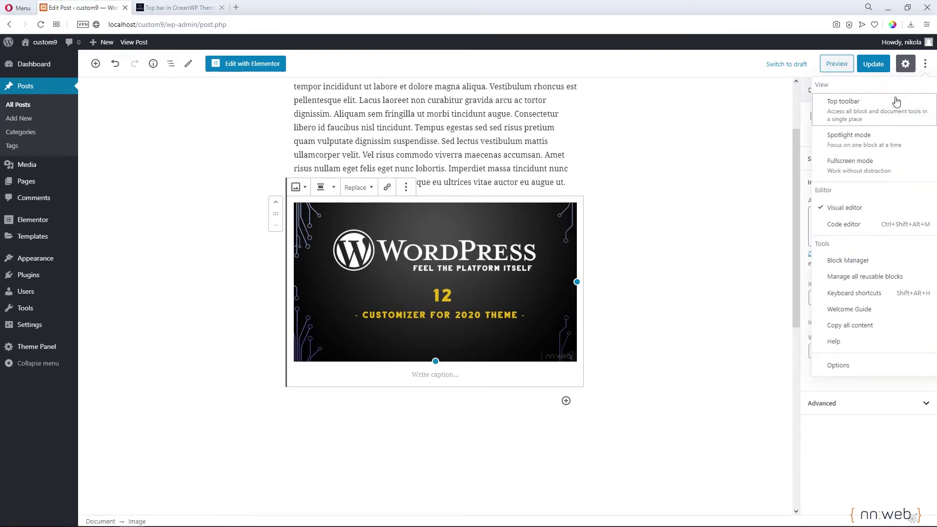
click(868, 114)
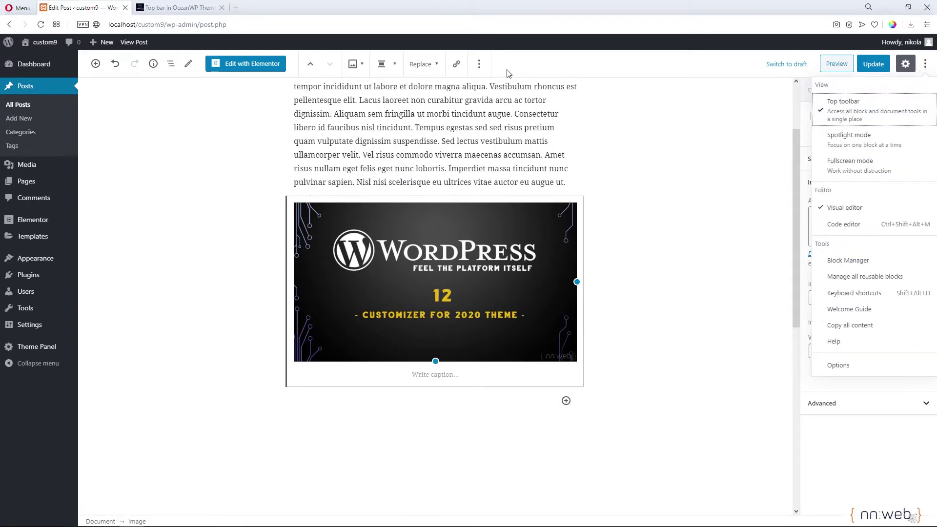
click(868, 113)
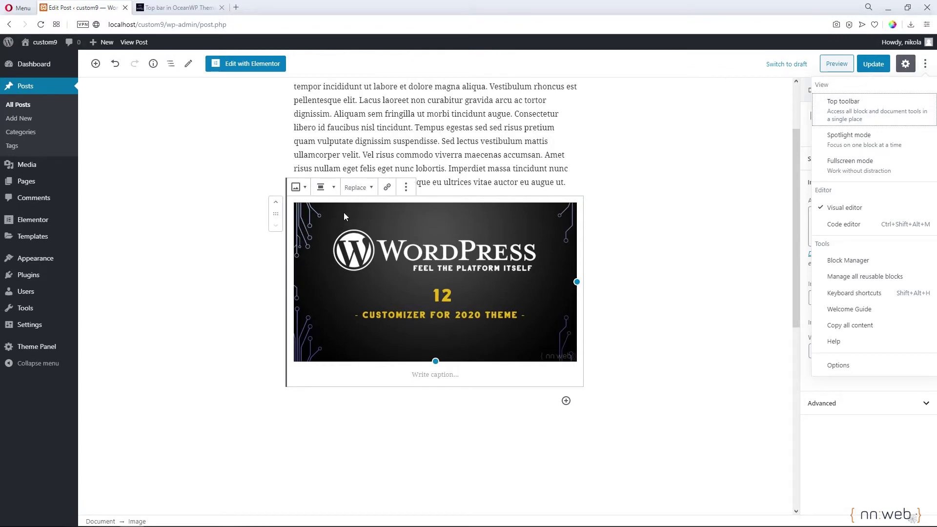
click(387, 190)
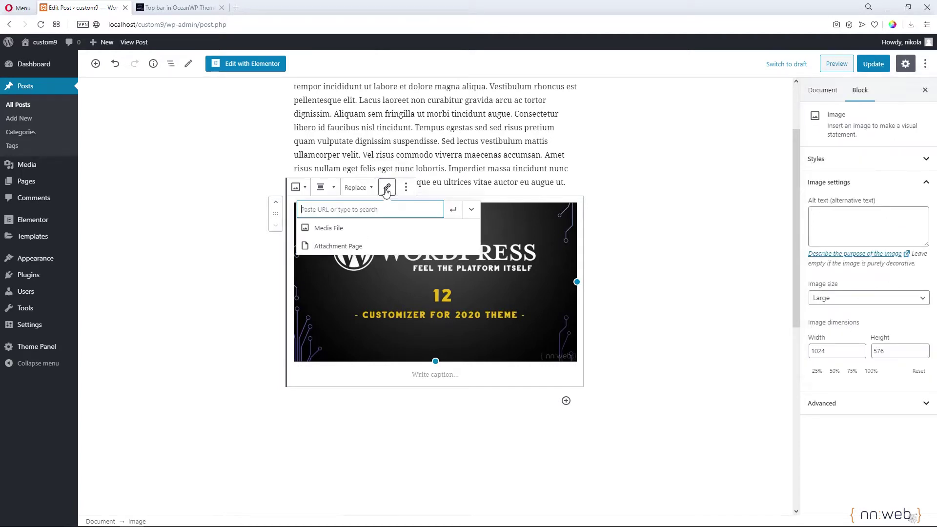
click(344, 229)
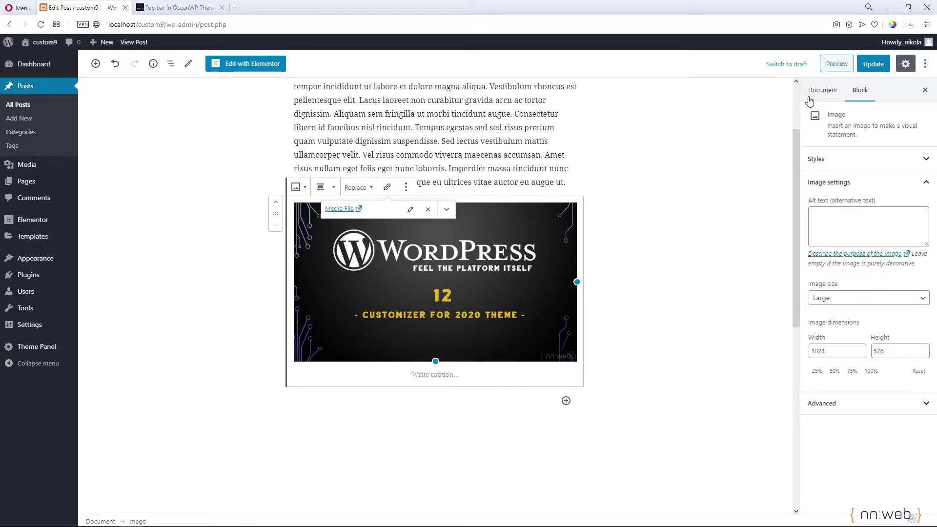
- Preview Post 3 and check that the new image enlarges in a popup
click(837, 64)
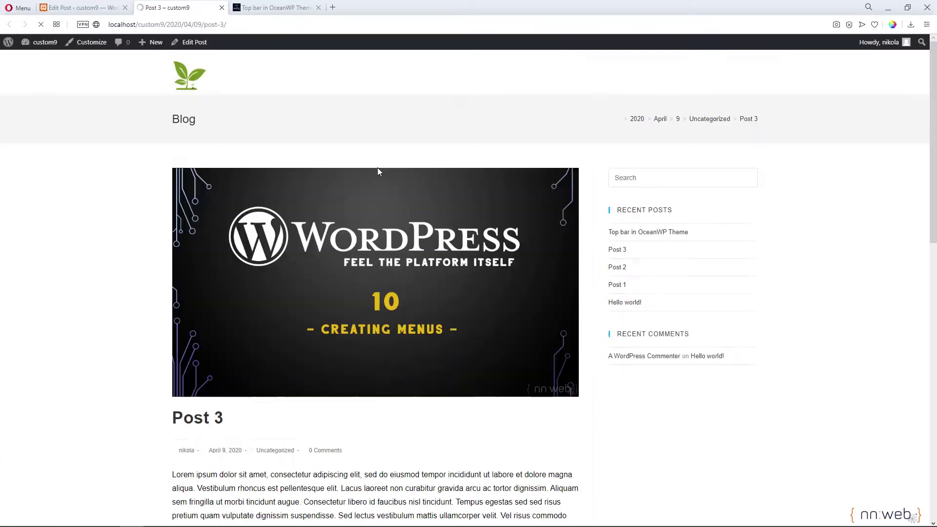
scroll(400, 288, down, 10)
scroll(393, 283, up, 3)
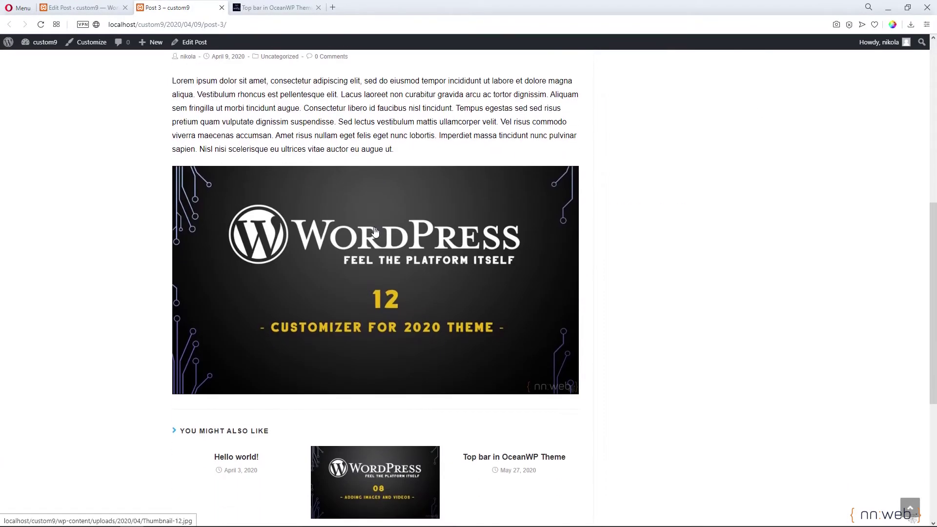
click(376, 232)
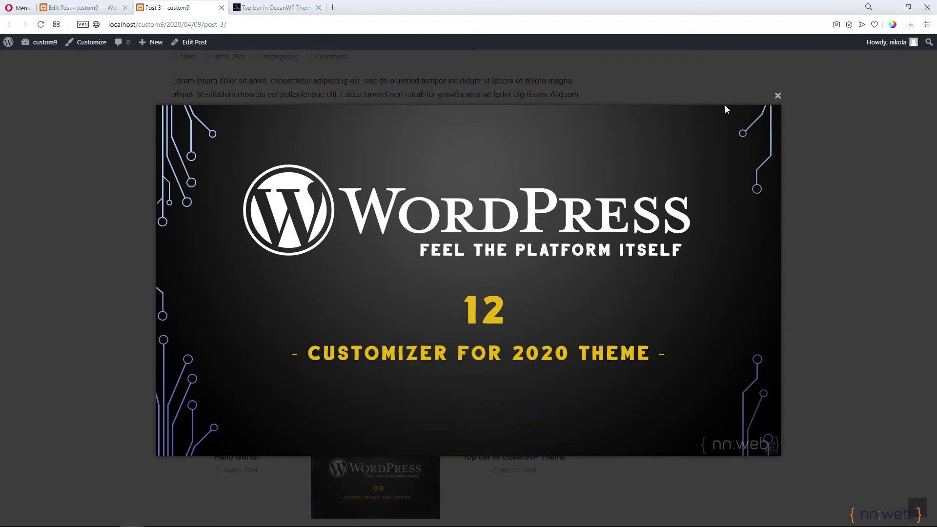
click(776, 96)
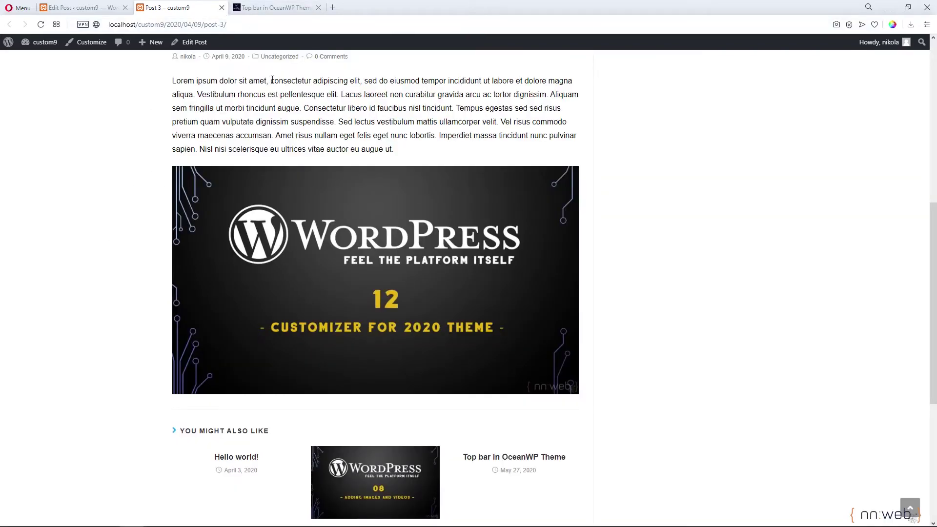
- Compare with the nnweb.net Green Seed Group popup, then return to the preview
click(274, 7)
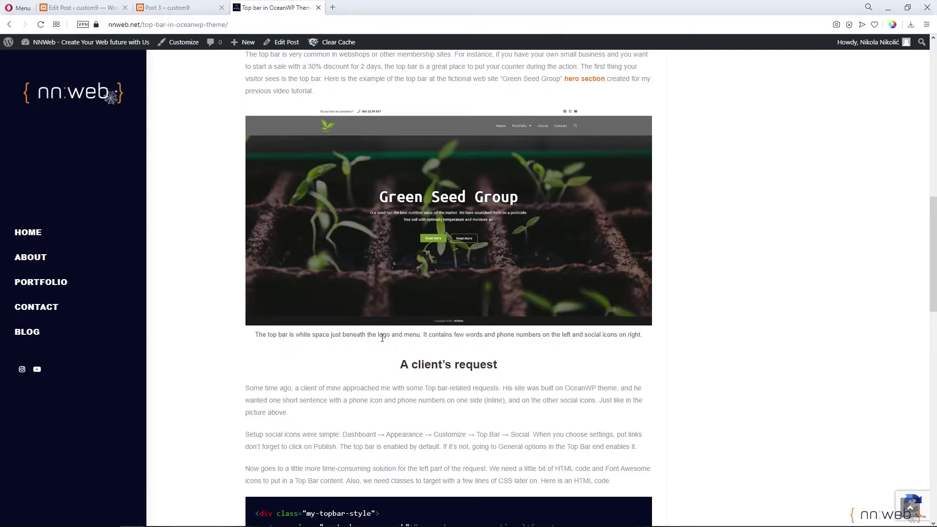
click(393, 291)
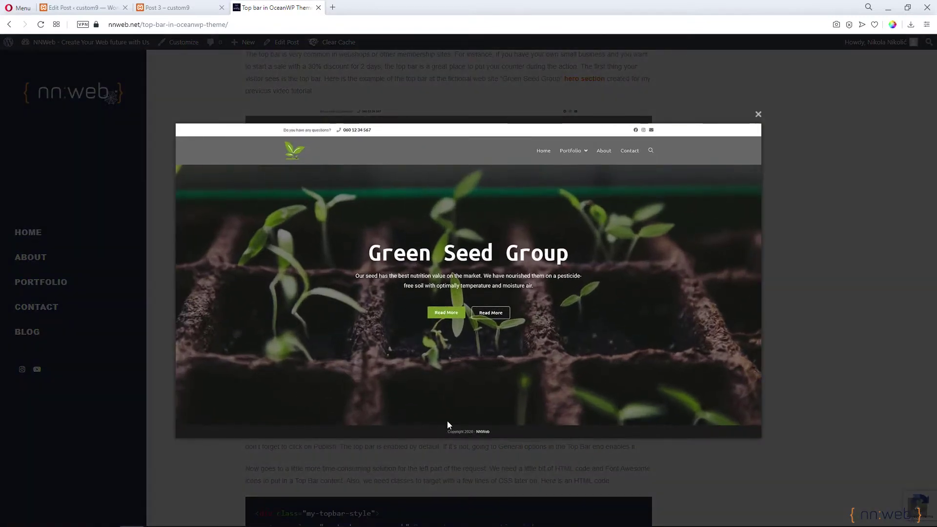
click(758, 113)
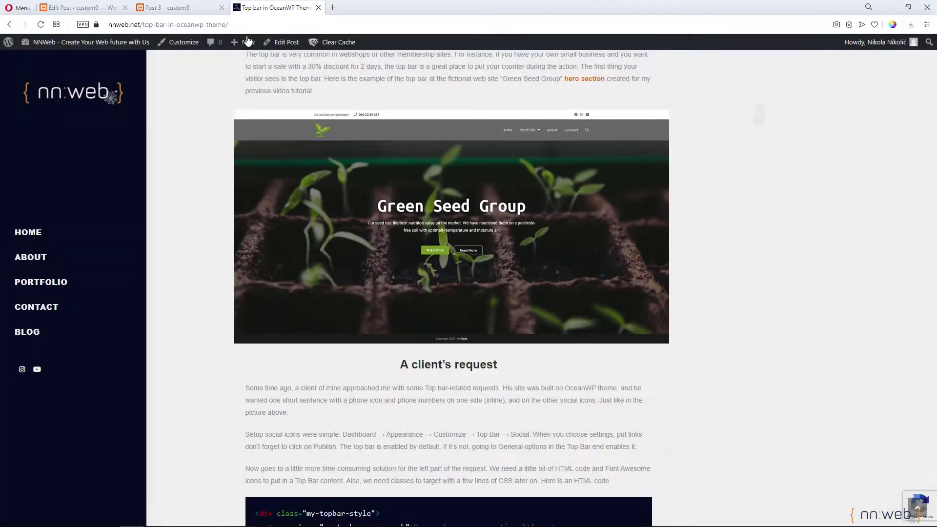
key(ctrl+Tab)
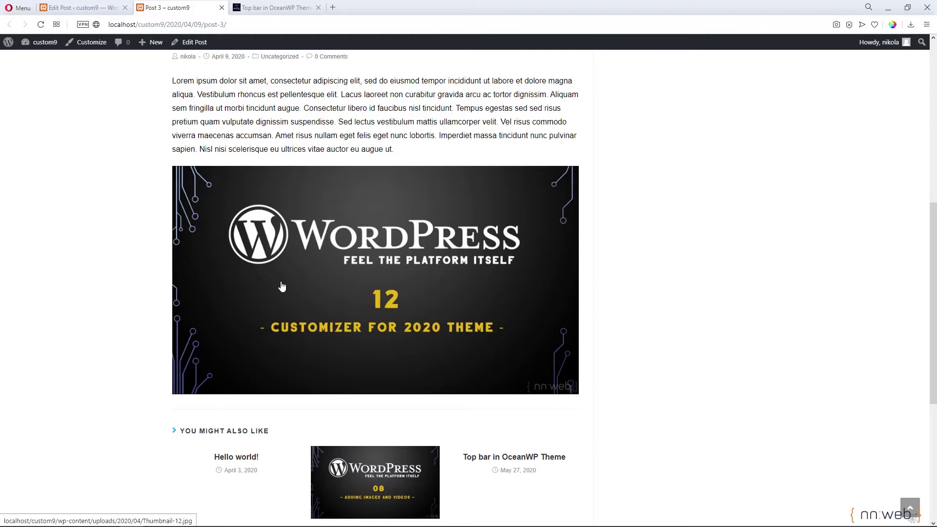
- Save Post 3 and go to Plugins > Add New
click(81, 7)
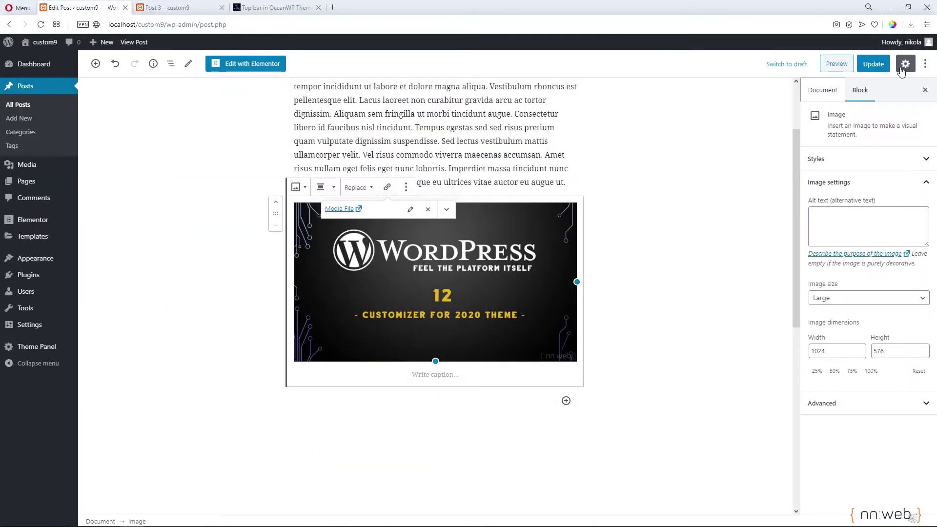
click(874, 66)
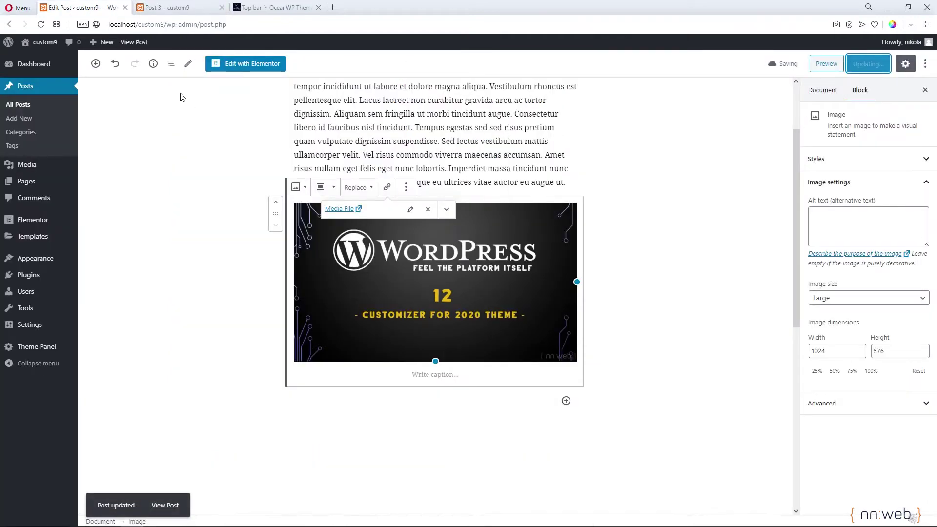
click(20, 276)
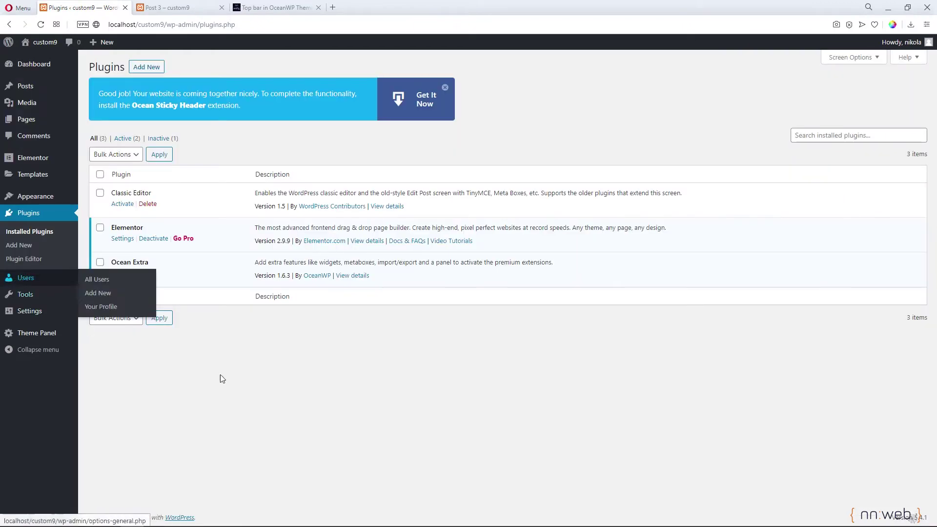
click(146, 67)
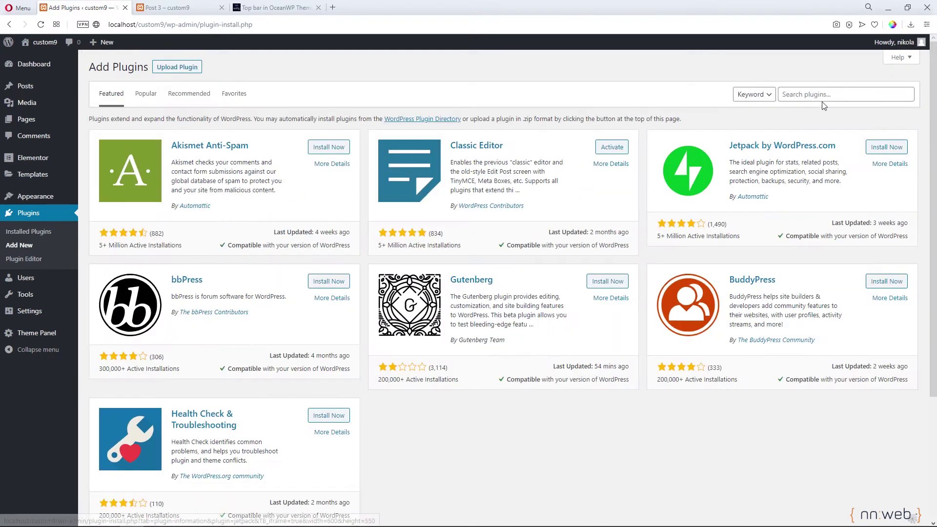
- Search the plugin directory for 'Lightbox' and install Simple Lightbox
click(827, 95)
key(Down)
key(Down)
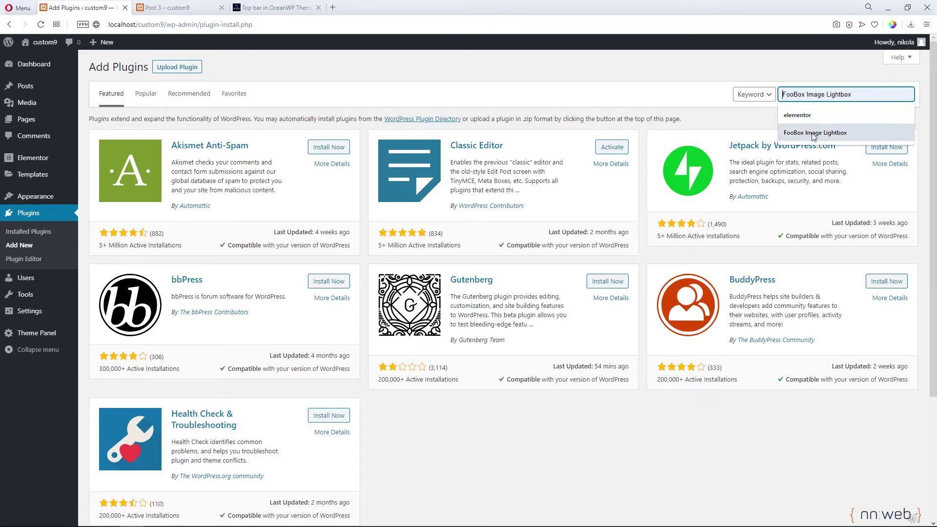
click(814, 133)
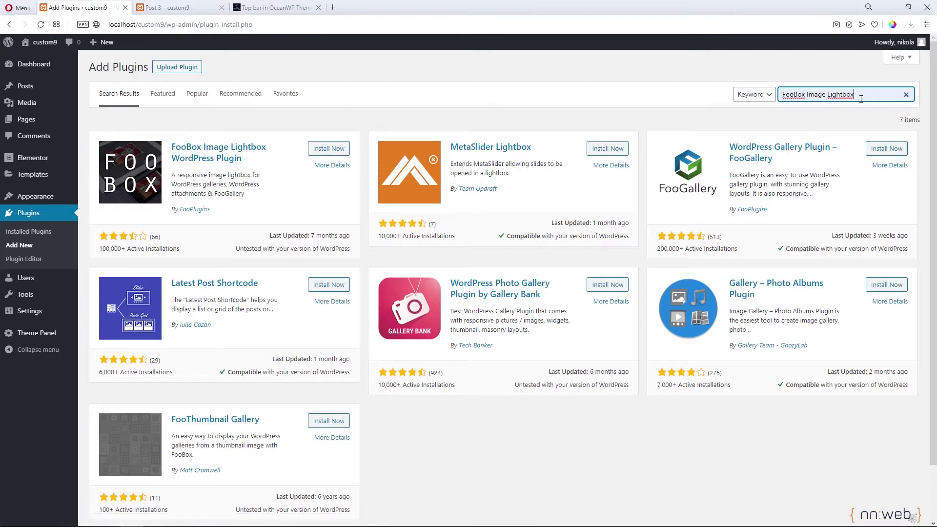
triple_click(834, 98)
drag(827, 97, 759, 99)
key(BackSpace)
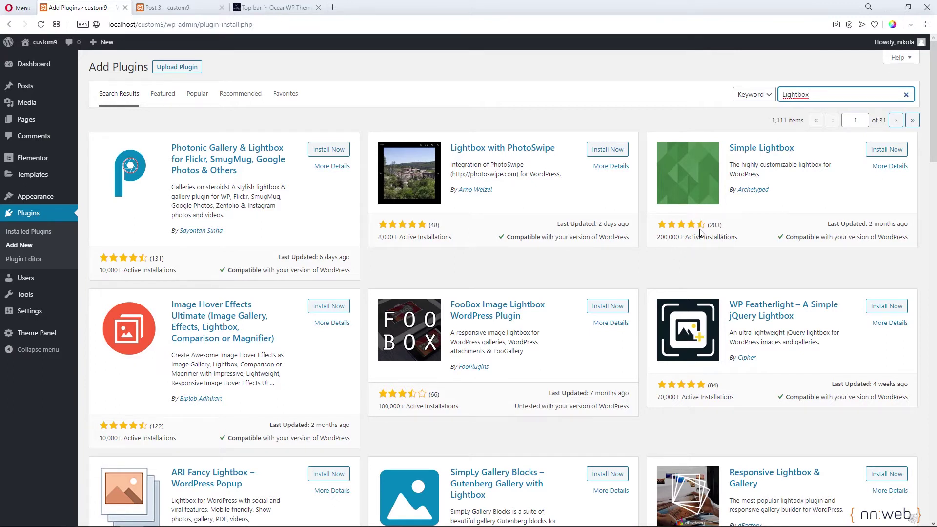
click(897, 155)
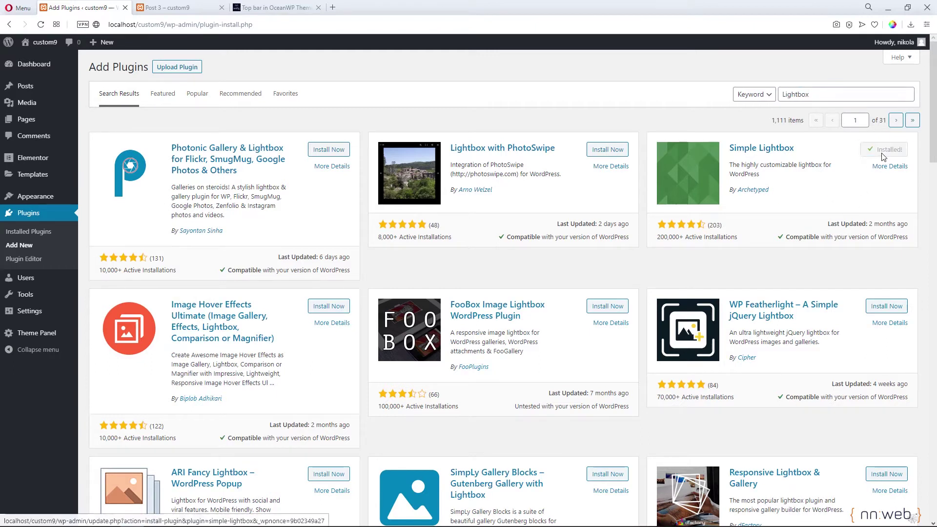
- Activate Simple Lightbox and reopen Post 3 from All Posts in the editor
click(885, 155)
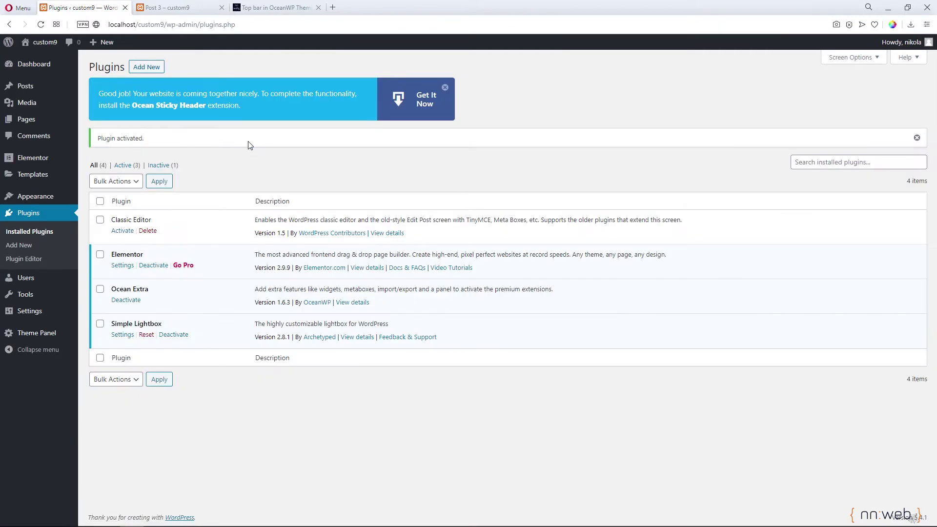
click(19, 91)
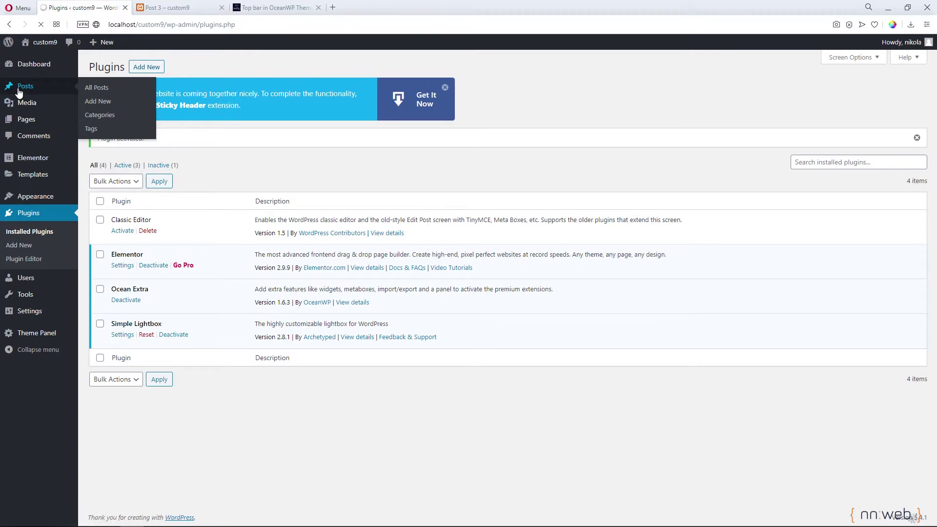
mouse_move(149, 242)
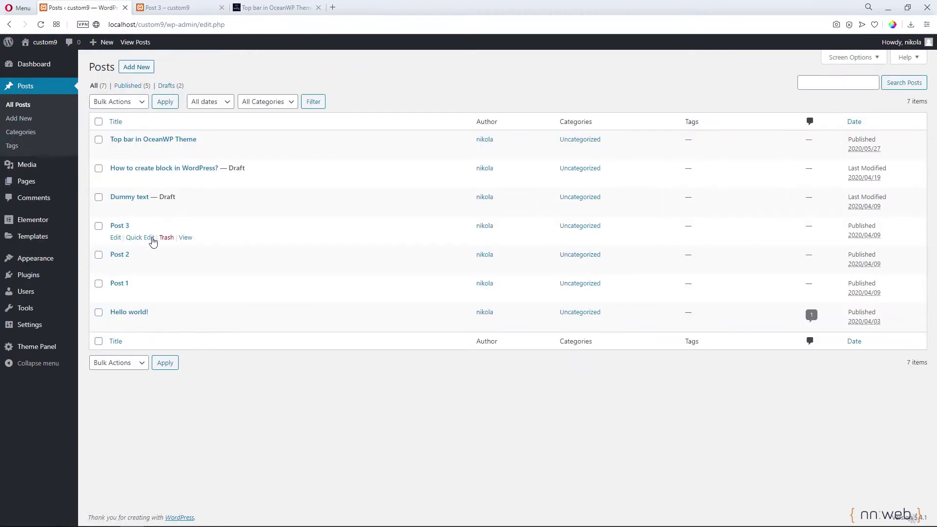
click(115, 238)
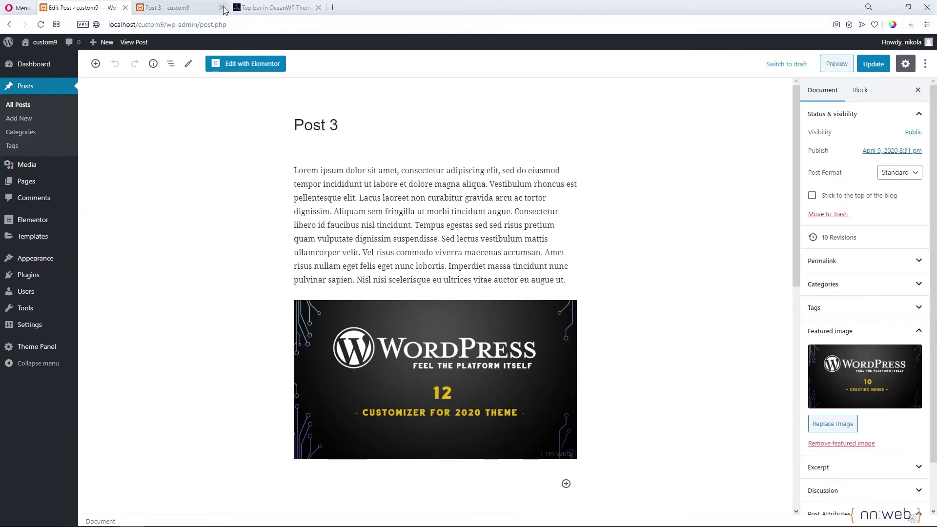
click(223, 8)
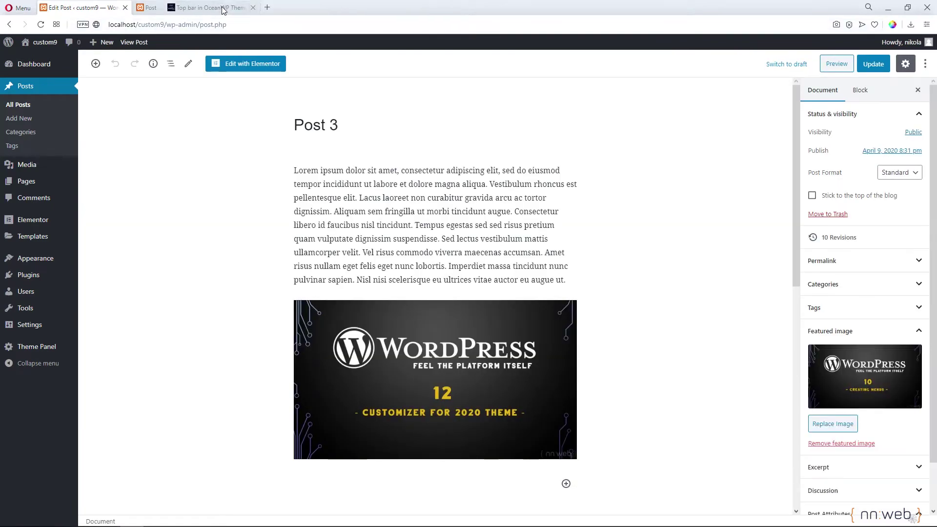
- Caption the Customizer image 'Caption for this image'
scroll(423, 241, down, 3)
click(421, 235)
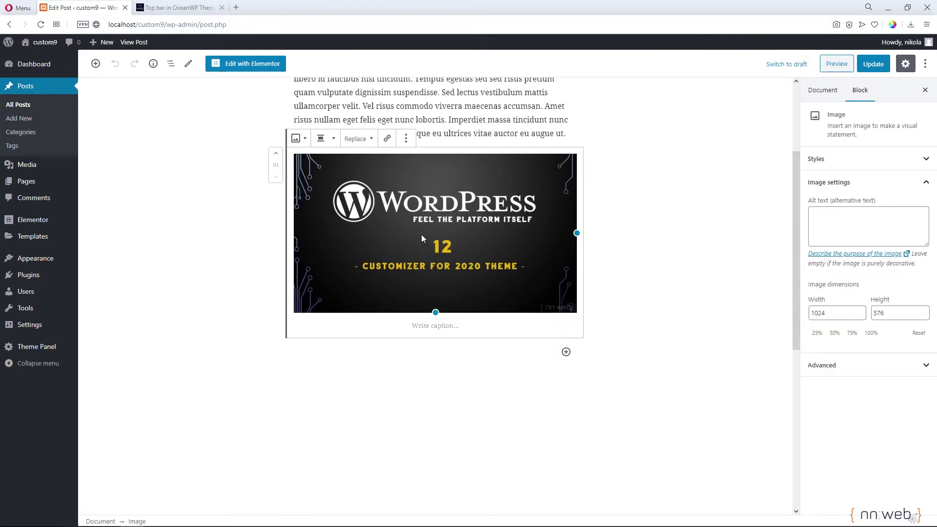
click(447, 330)
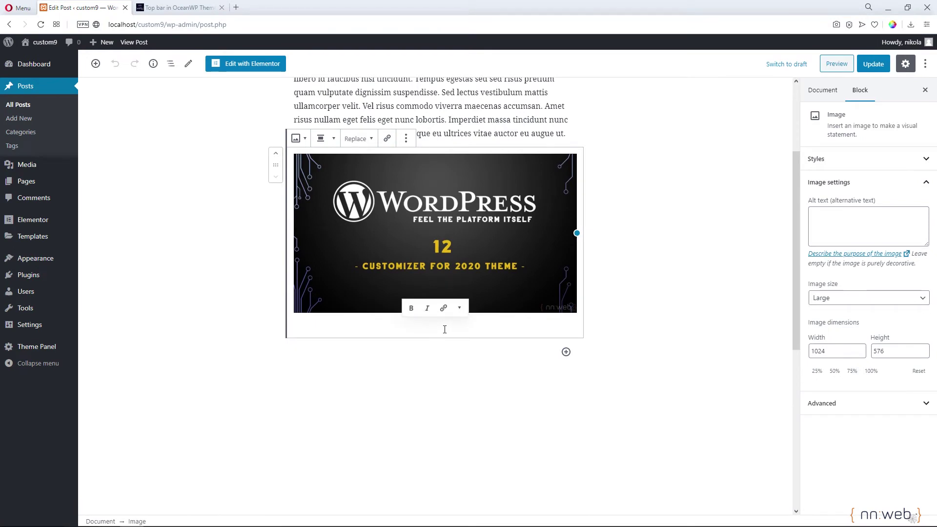
text(Caption)
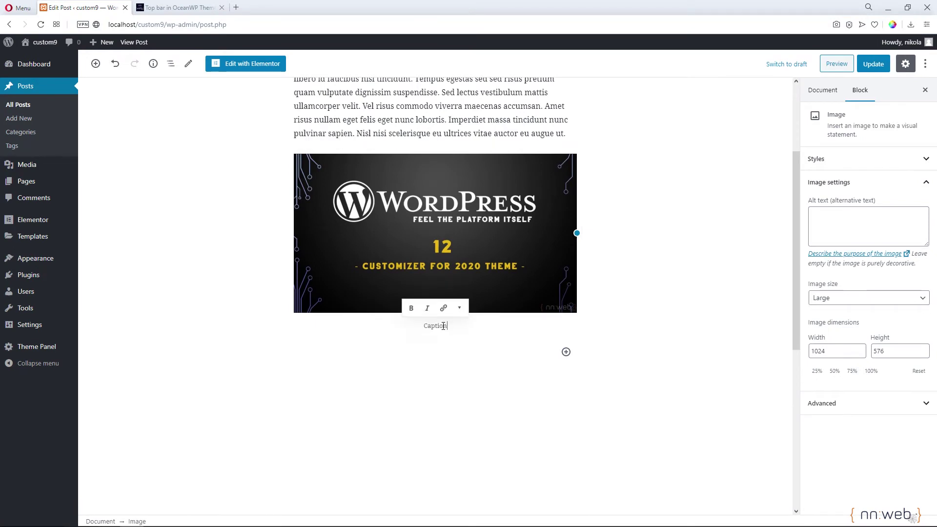
text( for this image)
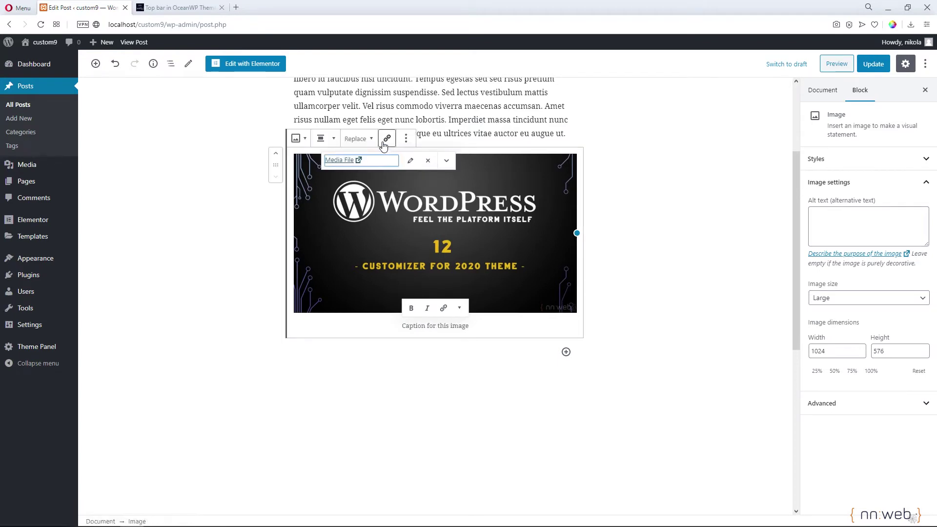
- Preview Post 3 and confirm the captioned image opens and closes in the lightbox
click(837, 64)
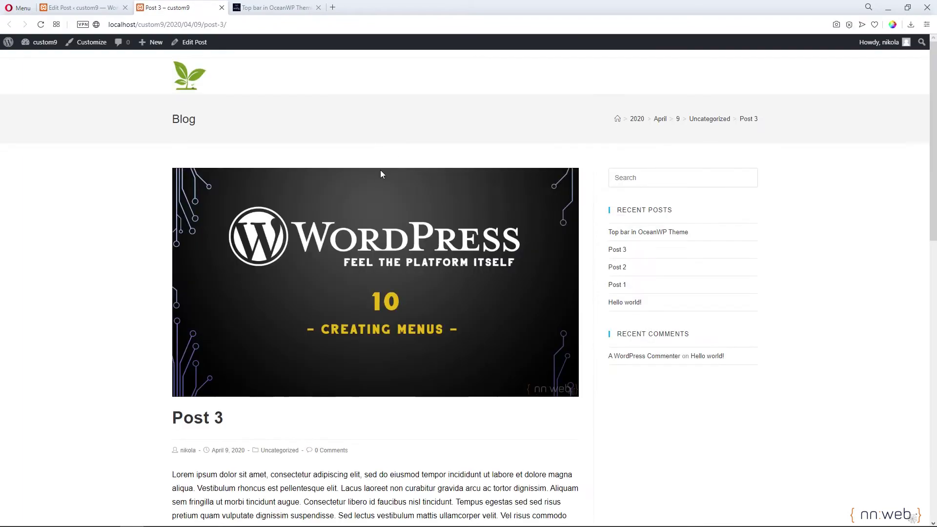
scroll(381, 173, down, 10)
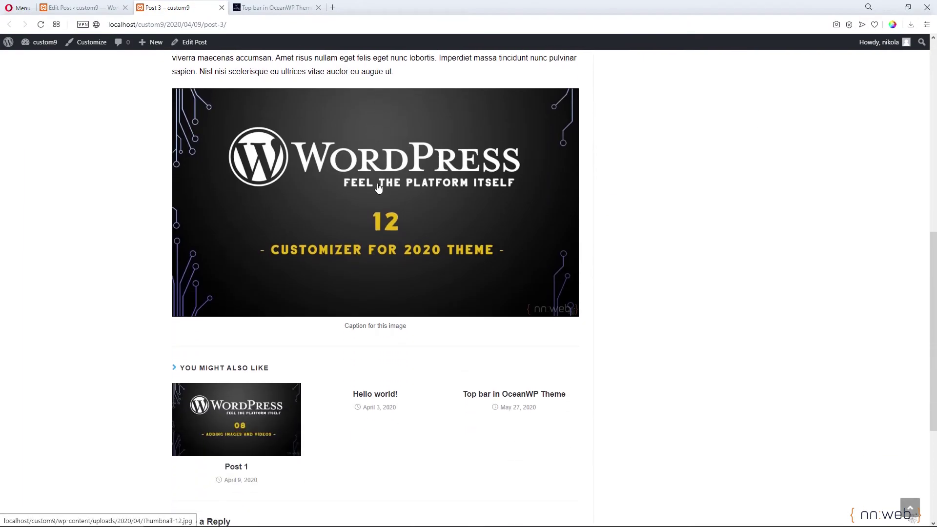
click(377, 185)
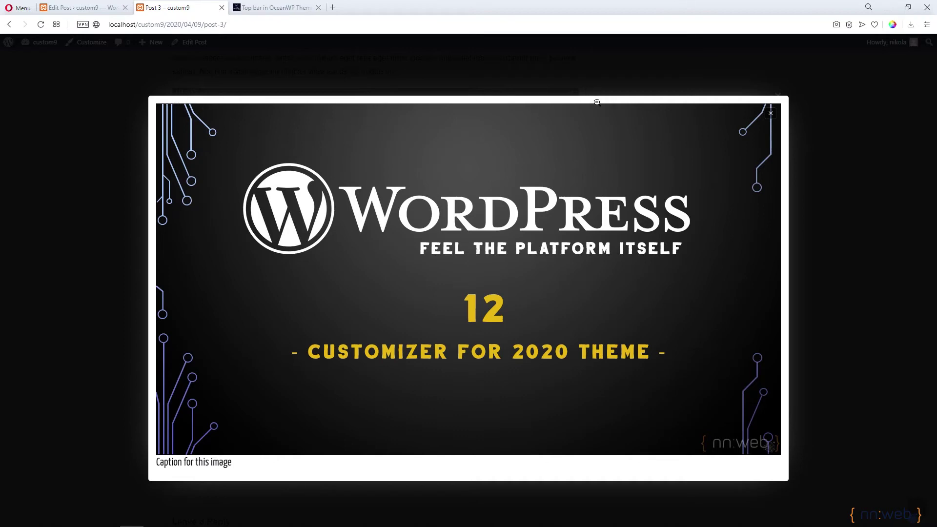
click(771, 115)
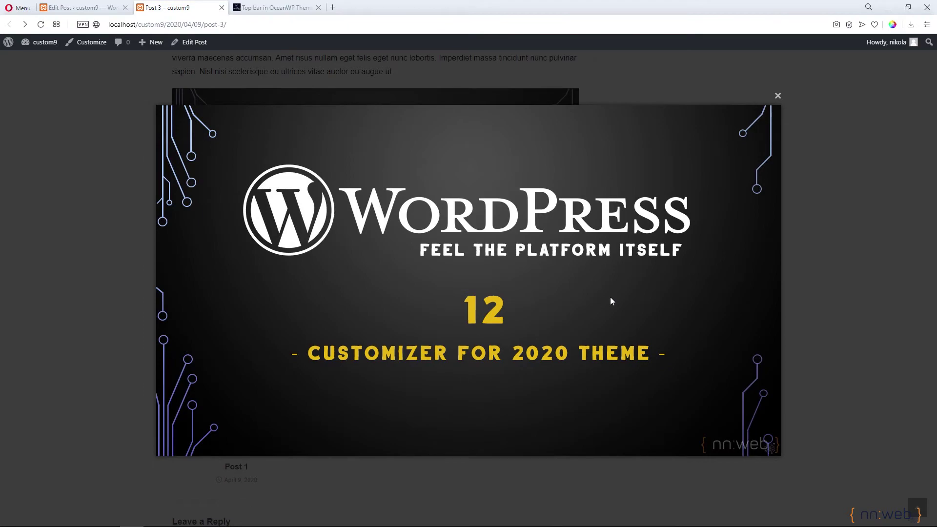
click(780, 95)
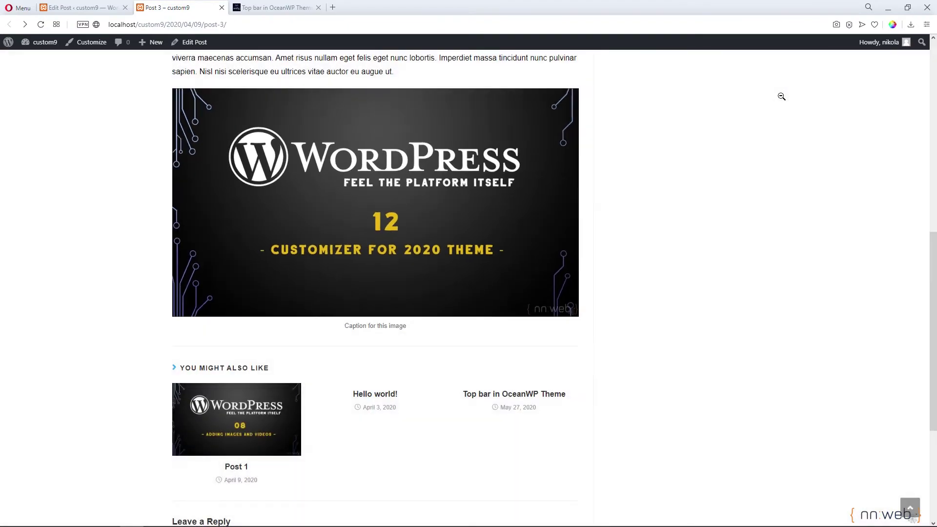
scroll(77, 180, up, 10)
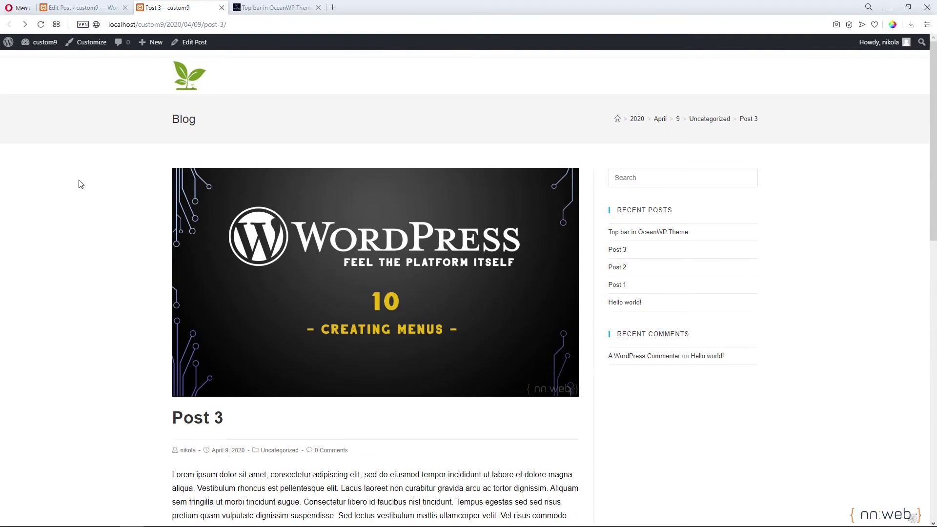
- Update Post 3 from the Edit Post tab to save the captioned image
click(100, 8)
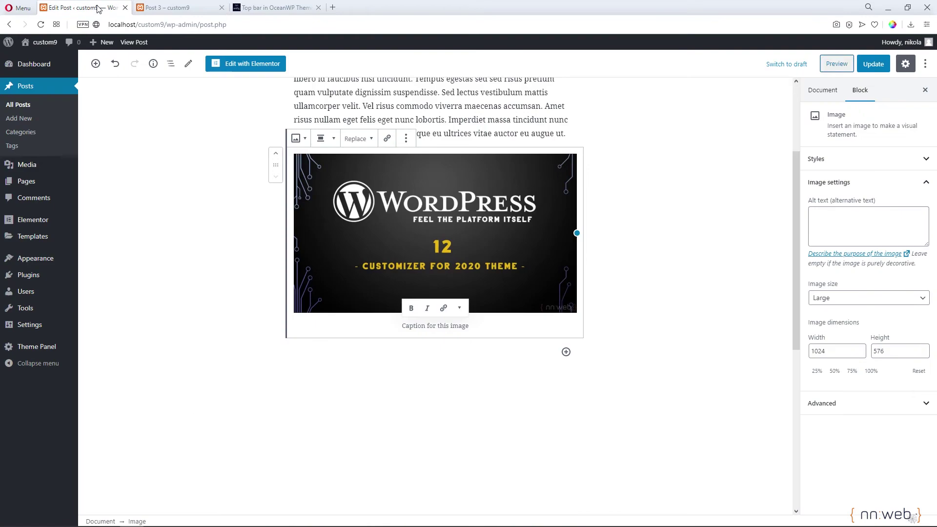
click(872, 65)
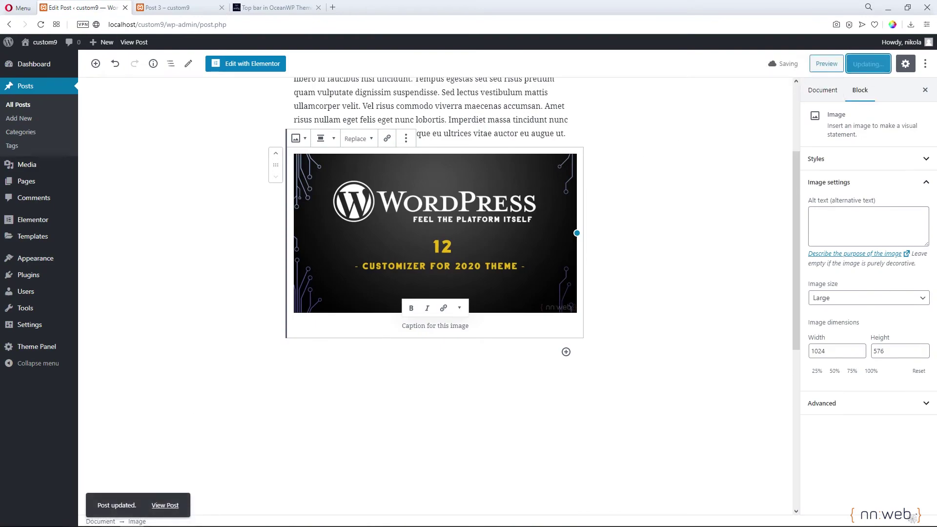
mouse_move(75, 272)
mouse_move(45, 351)
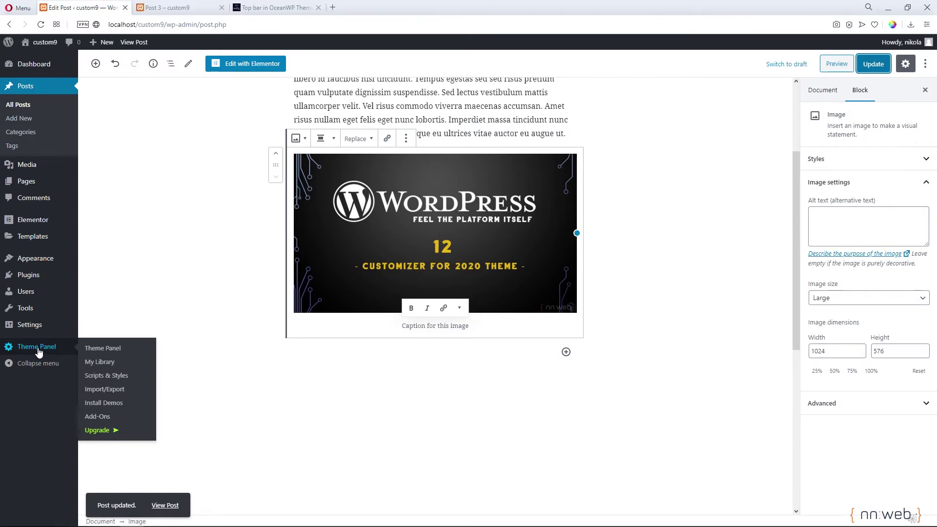
- Switch off the OceanWP Lightbox script under Theme Panel > Scripts & Styles and save
click(119, 379)
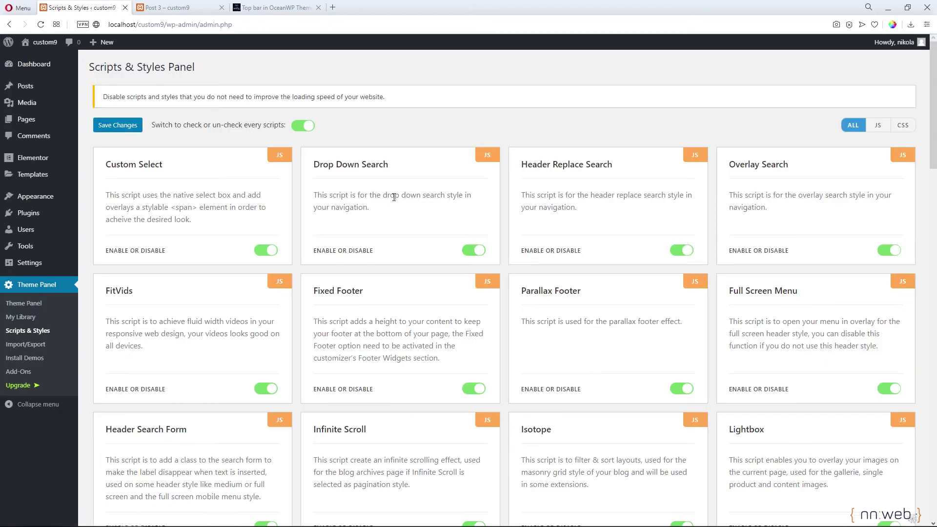
scroll(566, 255, down, 4)
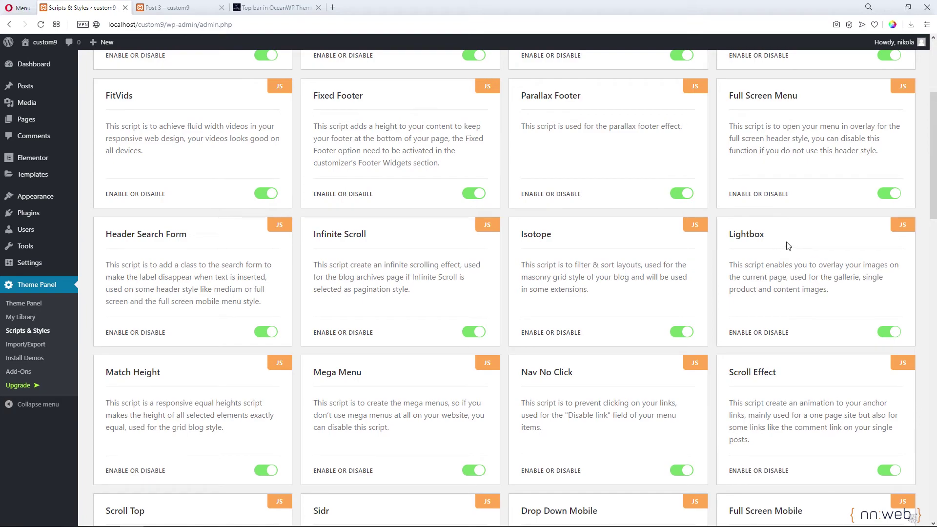
click(890, 332)
scroll(440, 312, down, 17)
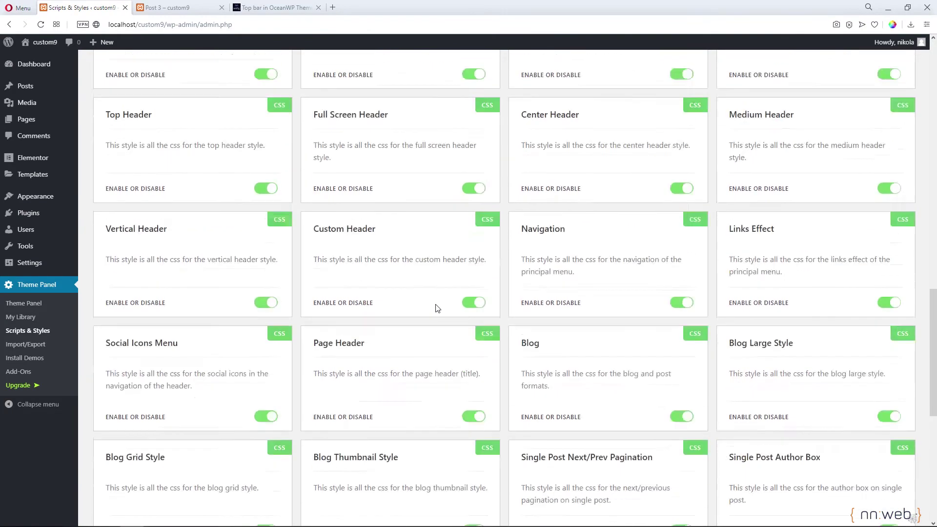
scroll(434, 307, down, 7)
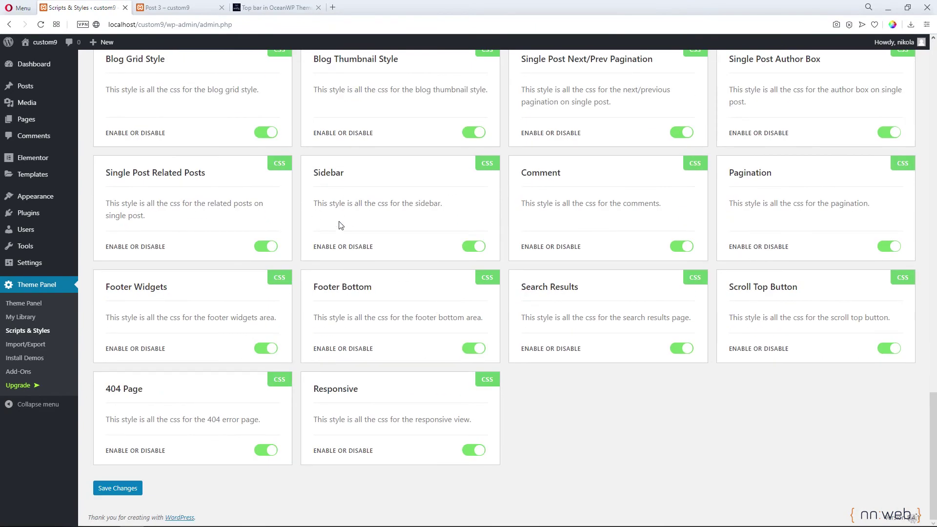
click(129, 489)
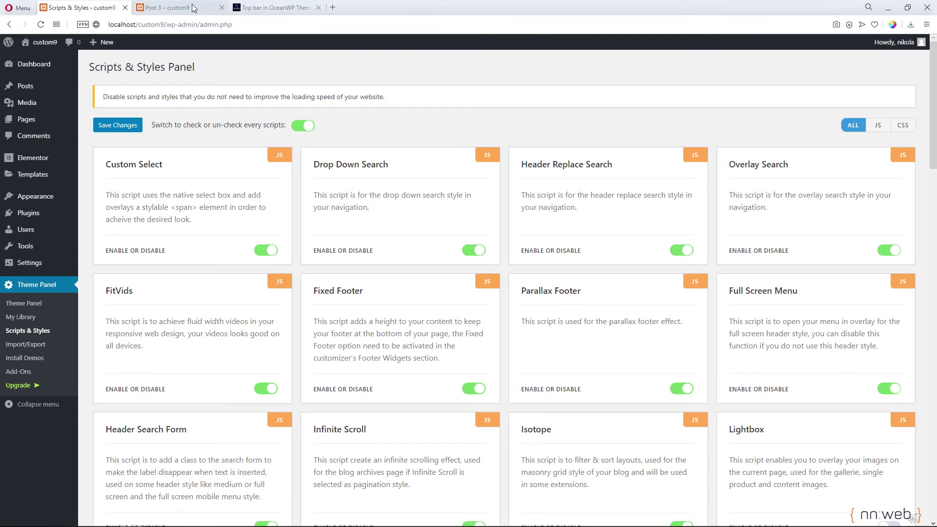
- Reopen Post 3 in the editor from the preview tab's address bar
click(192, 7)
click(195, 25)
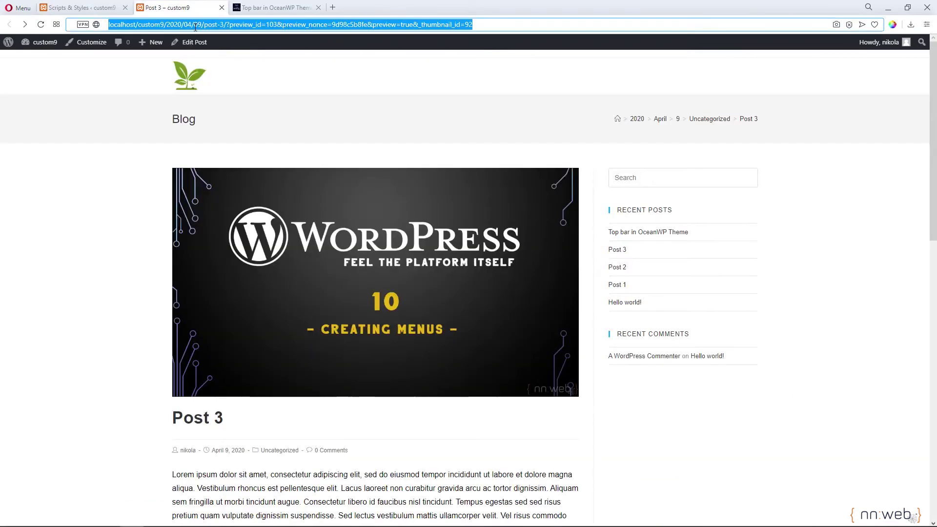
click(246, 26)
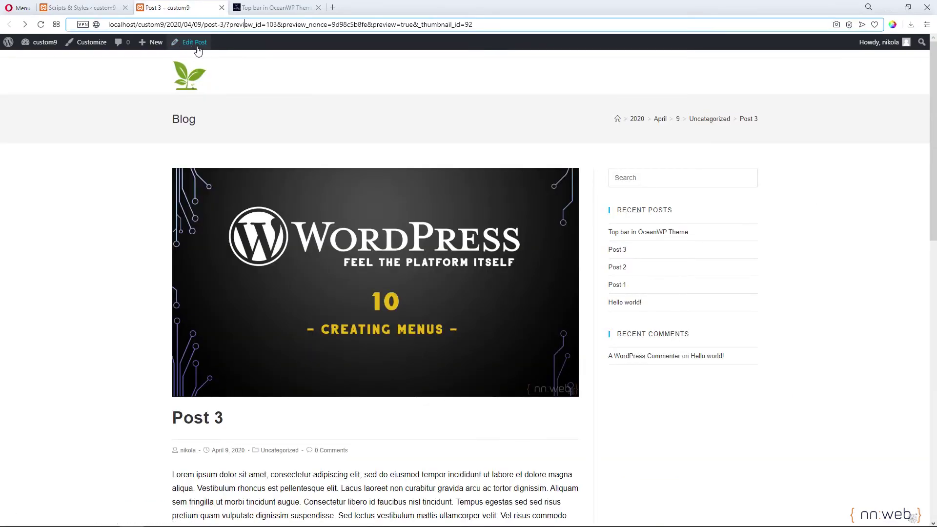
click(196, 48)
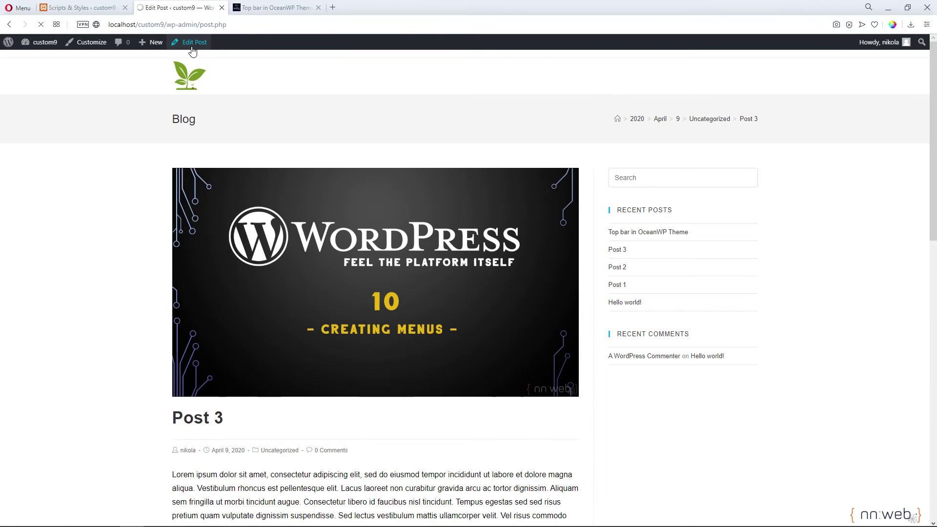
scroll(698, 221, down, 3)
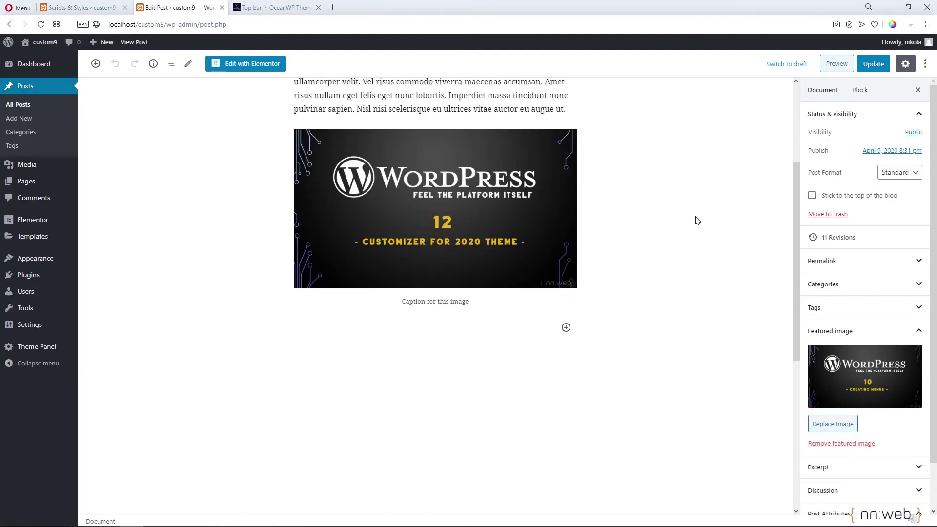
scroll(698, 221, up, 3)
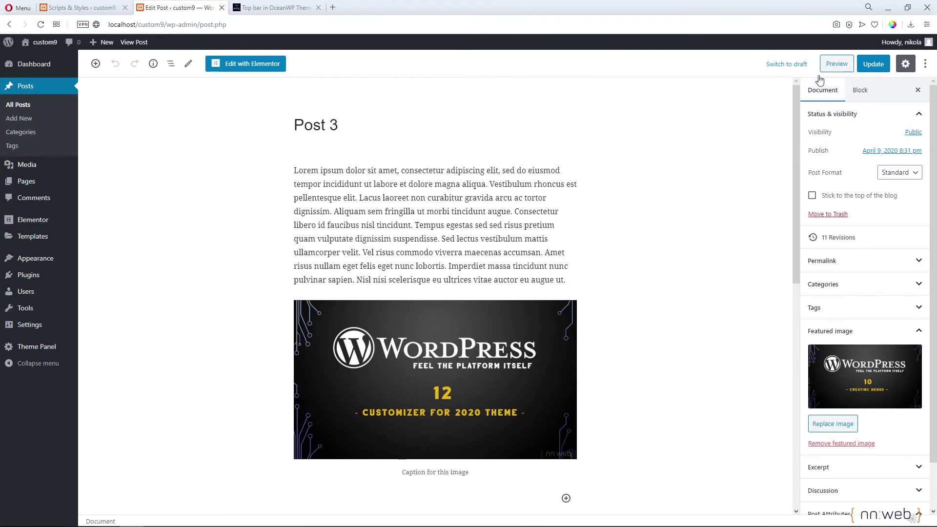
- Preview Post 3, check the captioned image in the lightbox, and return to the editor
click(846, 65)
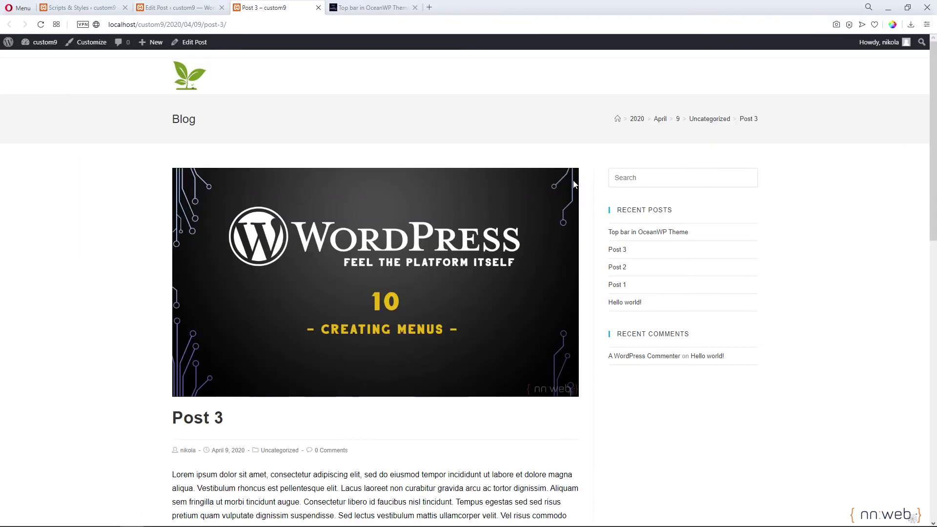
scroll(573, 181, down, 10)
click(434, 209)
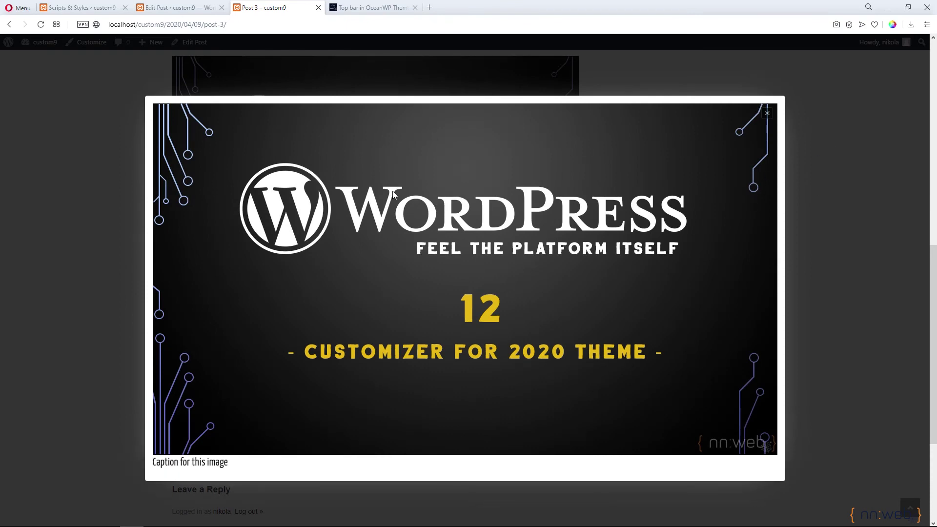
click(767, 115)
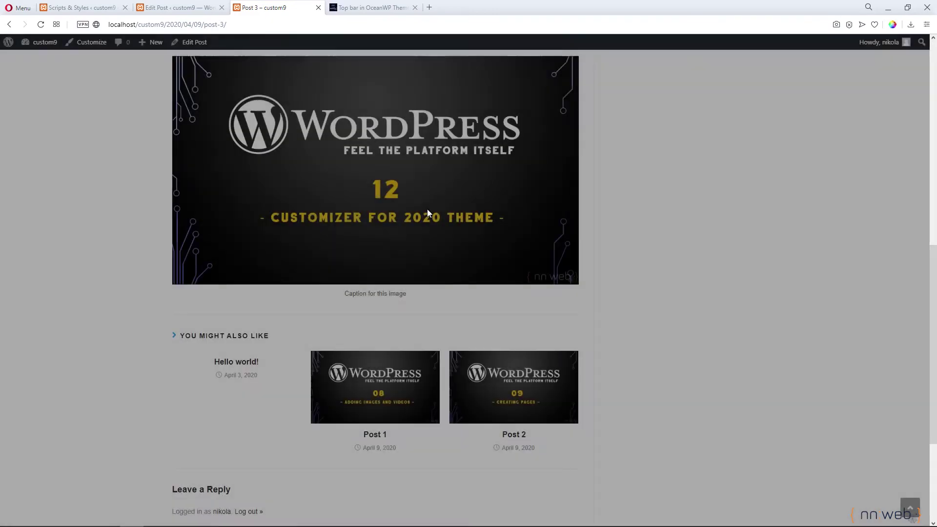
scroll(427, 210, up, 8)
scroll(432, 249, down, 3)
scroll(432, 256, down, 1)
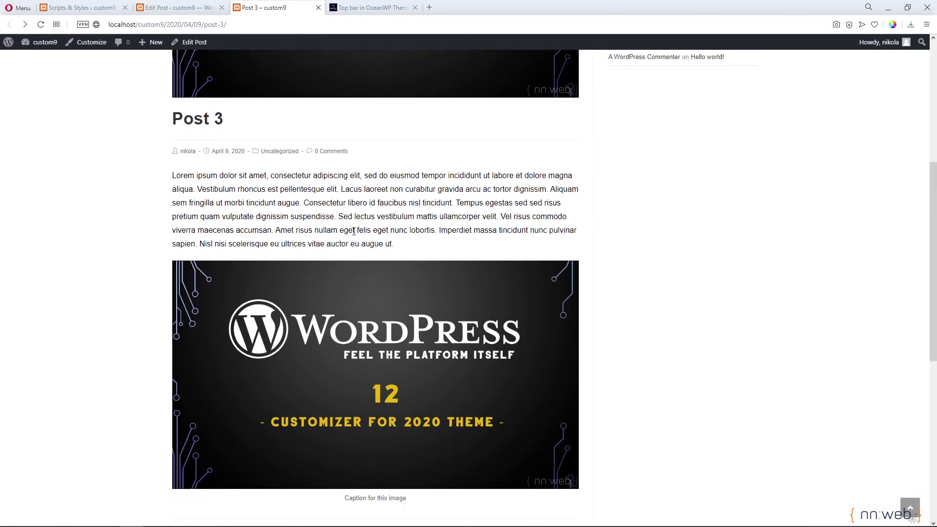
key(ctrl+Tab)
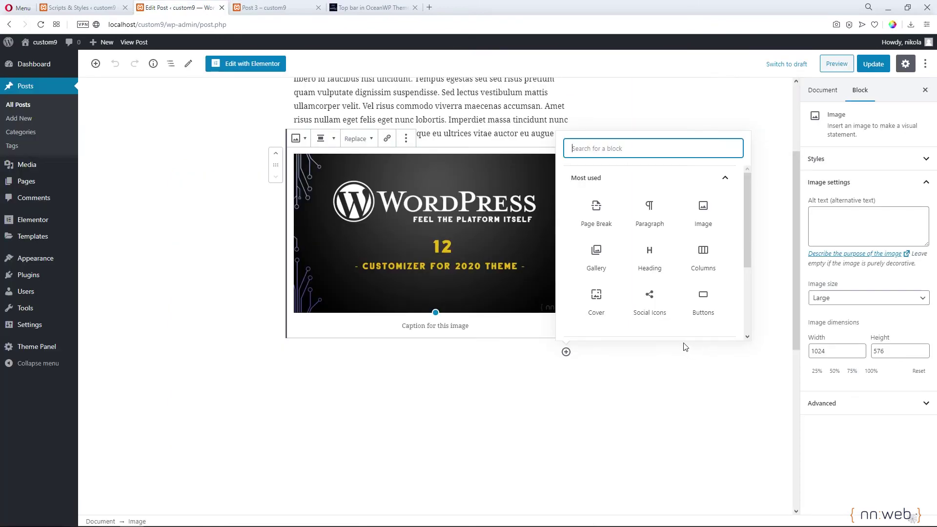
- Add a Gallery block below the captioned image, sourcing images from the Media Library
click(626, 381)
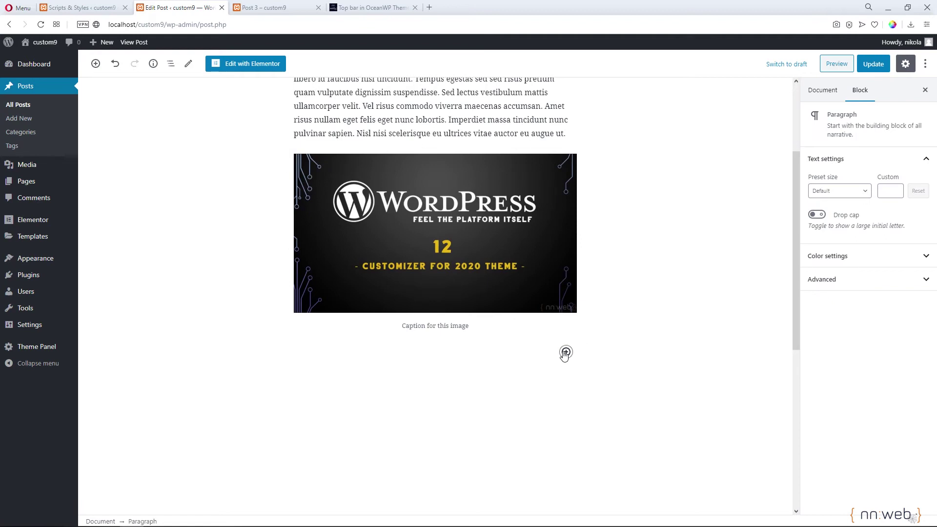
click(567, 352)
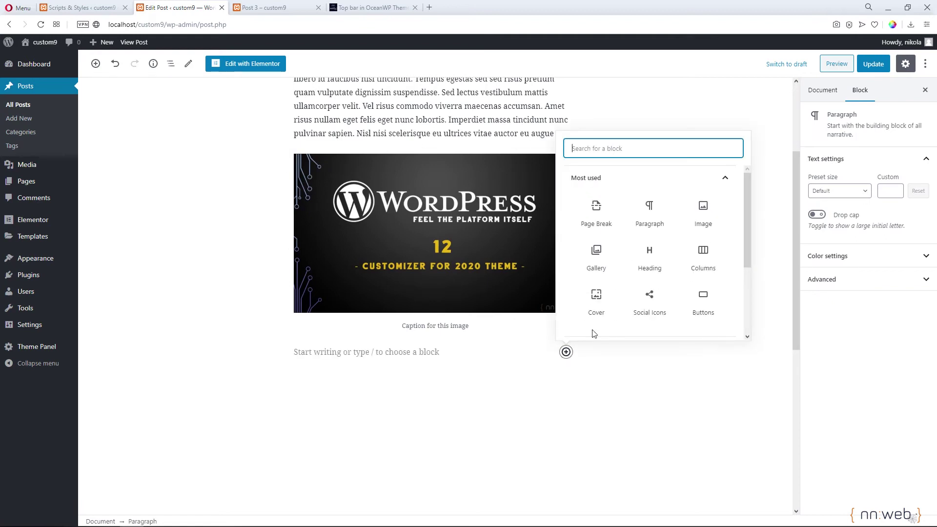
click(597, 253)
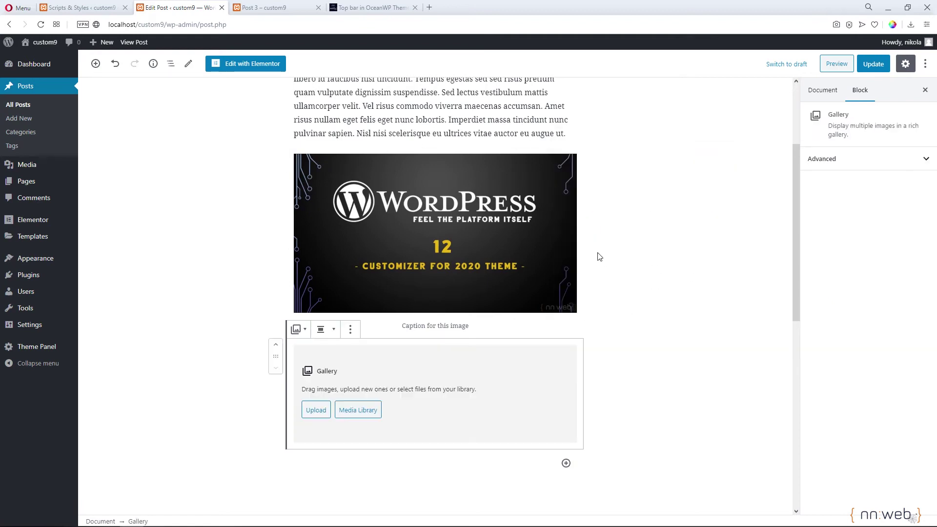
click(347, 411)
- Select the 13, 12 and 10 thumbnails plus the office photo and insert the gallery
click(372, 163)
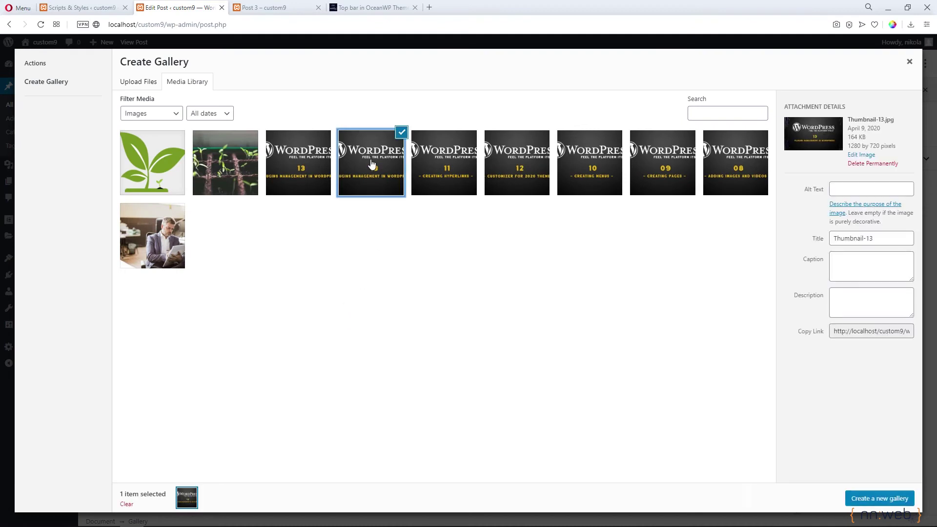
click(472, 168)
click(519, 156)
click(585, 150)
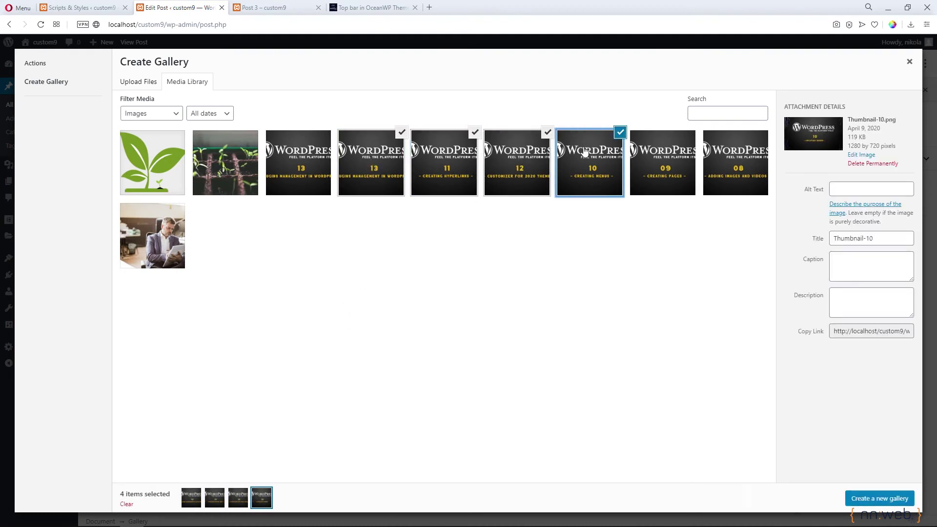
click(176, 229)
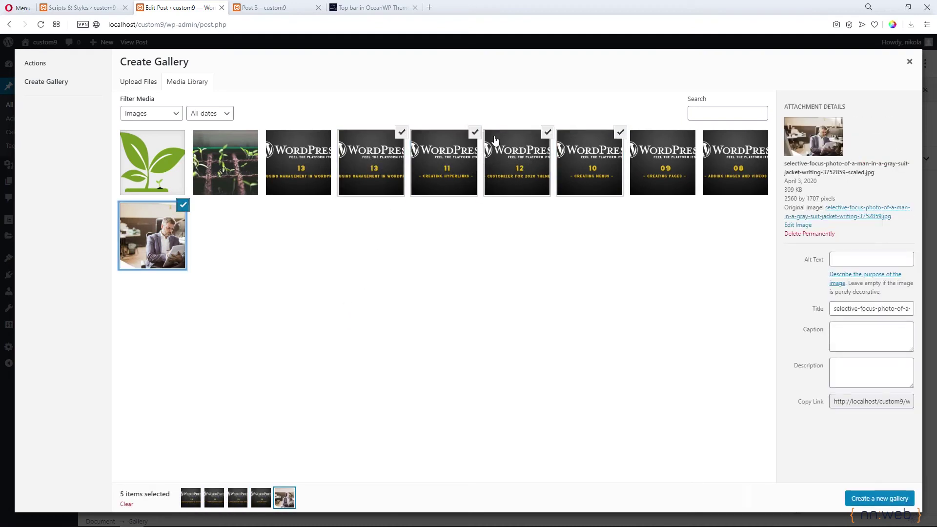
click(476, 133)
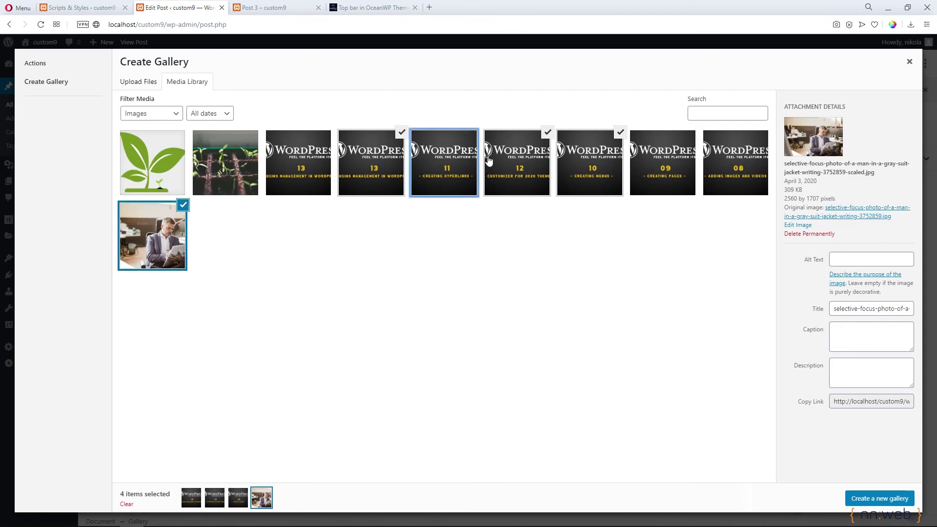
click(861, 499)
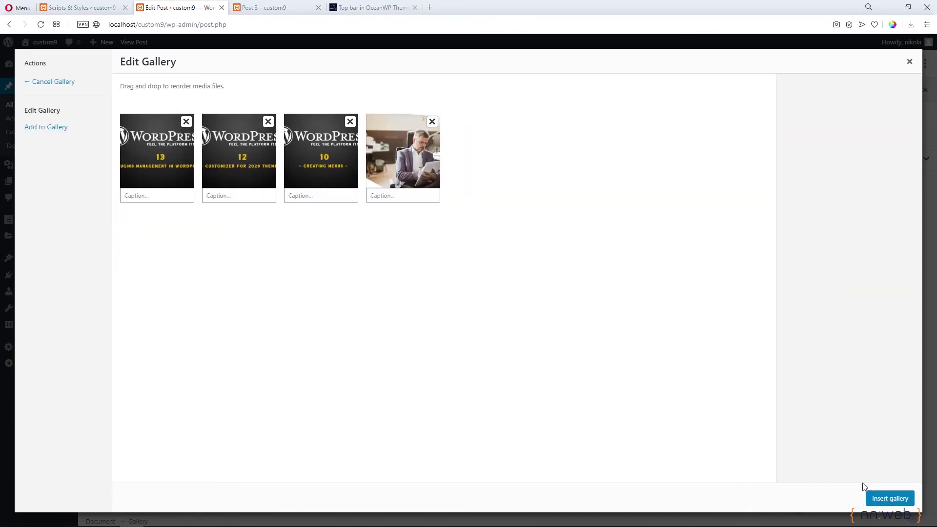
click(890, 498)
scroll(607, 372, down, 2)
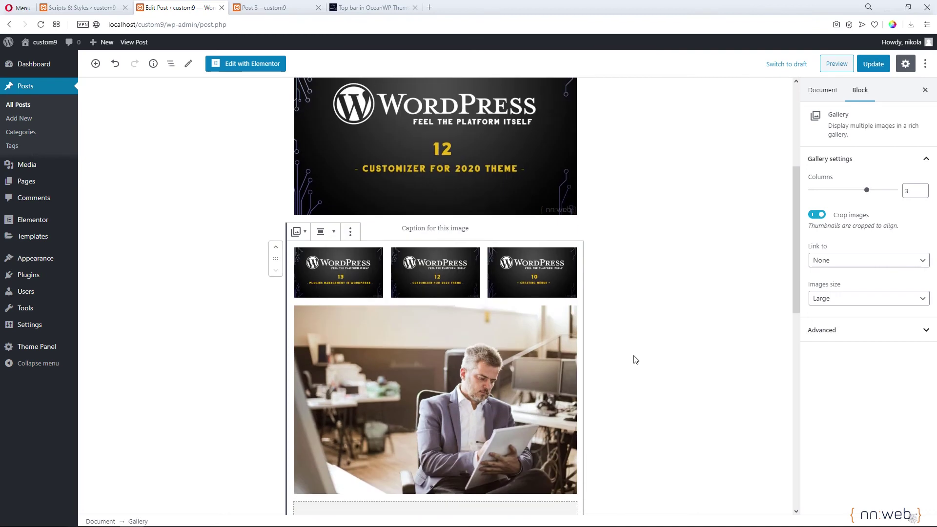
- Set the gallery Link to Media File, update the post, and view Post 3
click(831, 264)
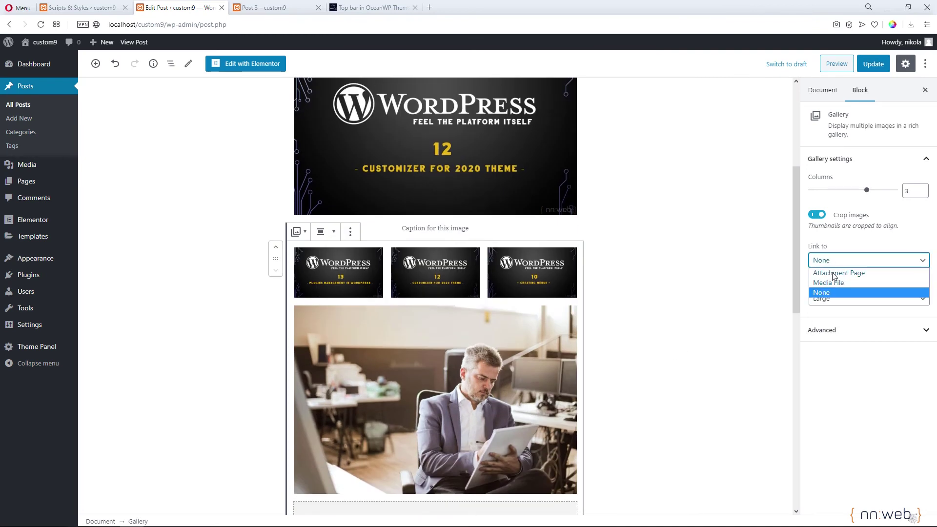
click(837, 280)
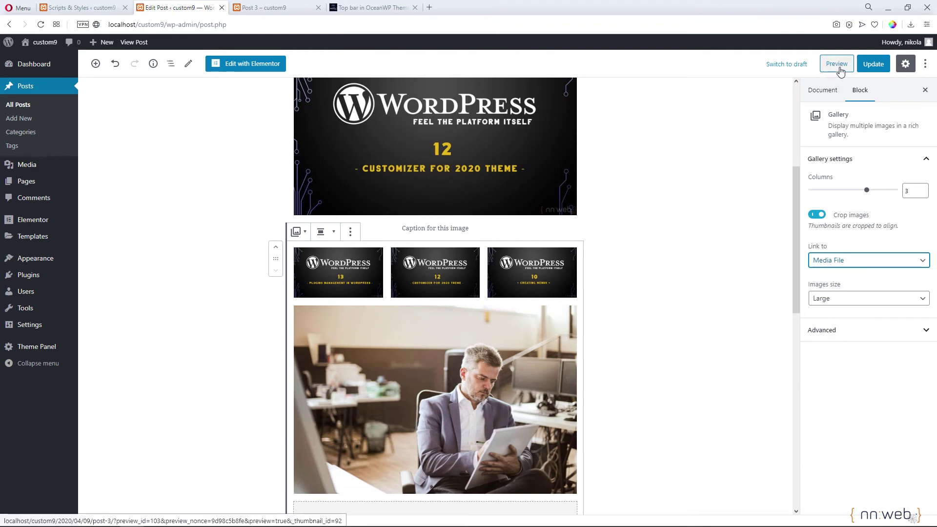
click(868, 71)
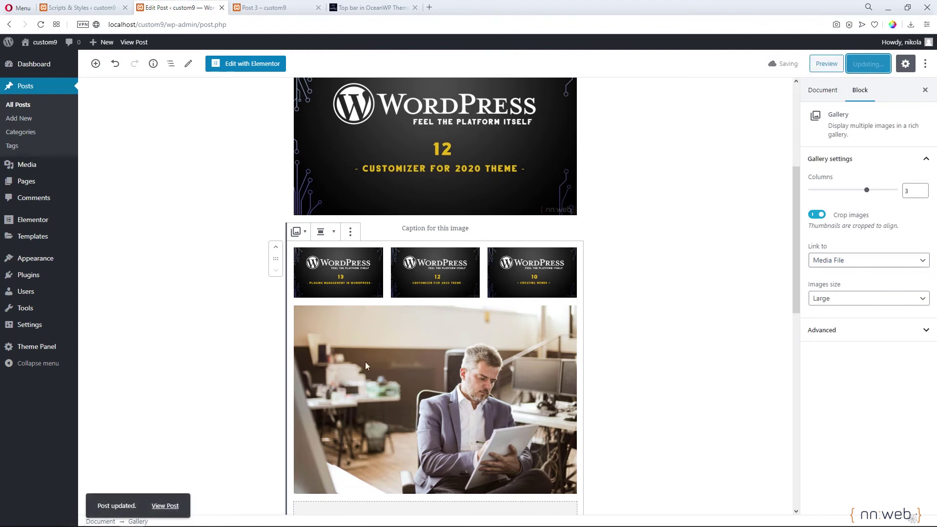
click(165, 506)
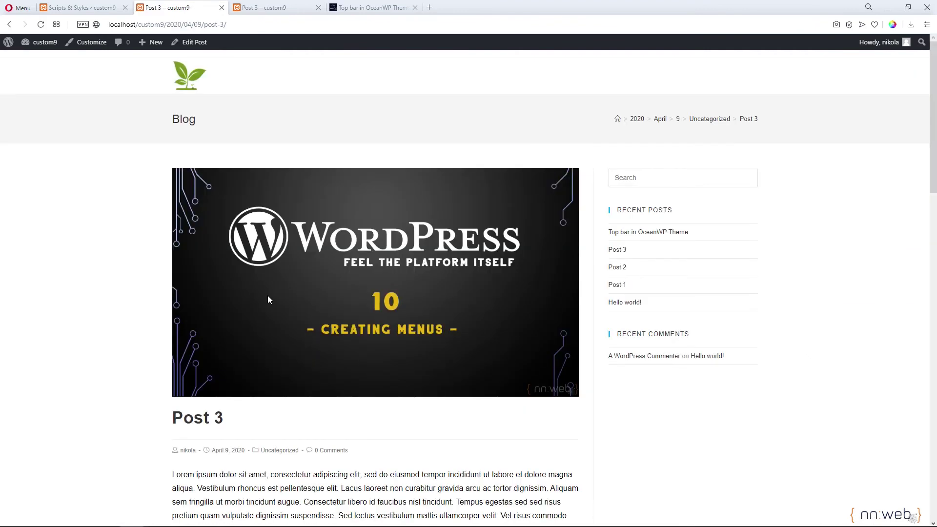
- Check that the captioned image on the live post opens in a lightbox, then close it
scroll(237, 290, down, 6)
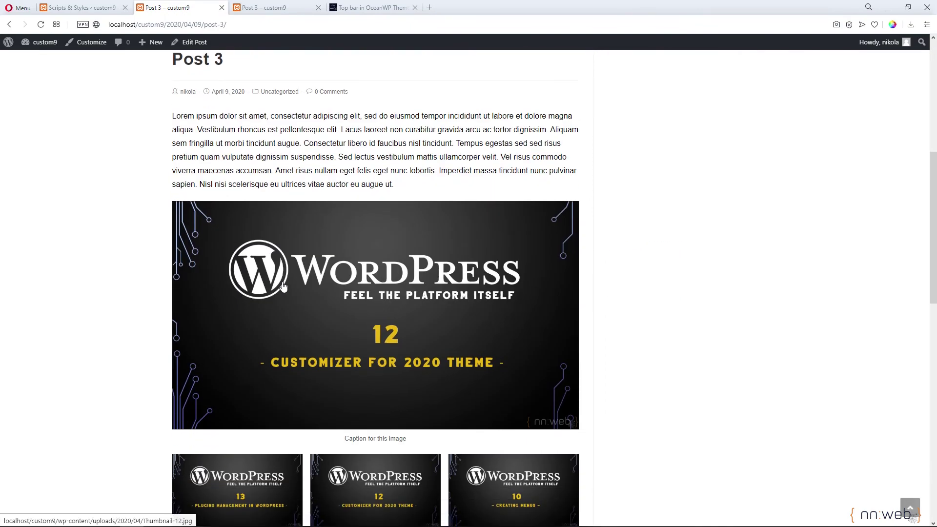
click(383, 278)
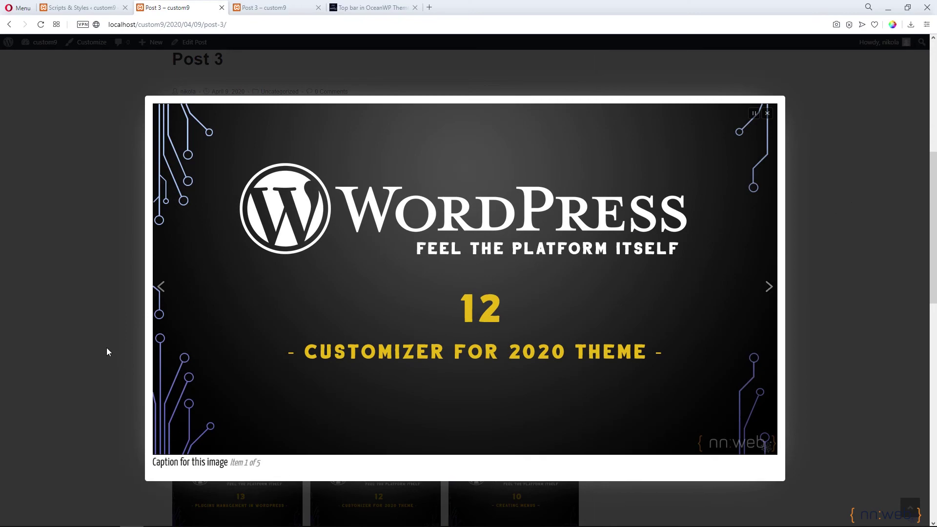
click(125, 440)
- Open the gallery images in the lightbox and step through them with the next arrow
scroll(136, 366, down, 4)
scroll(101, 297, up, 4)
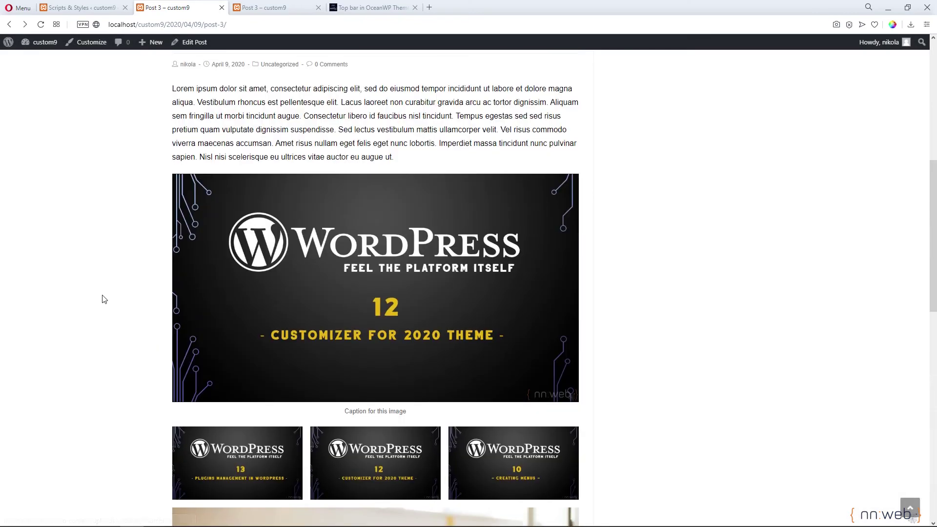
scroll(169, 288, down, 4)
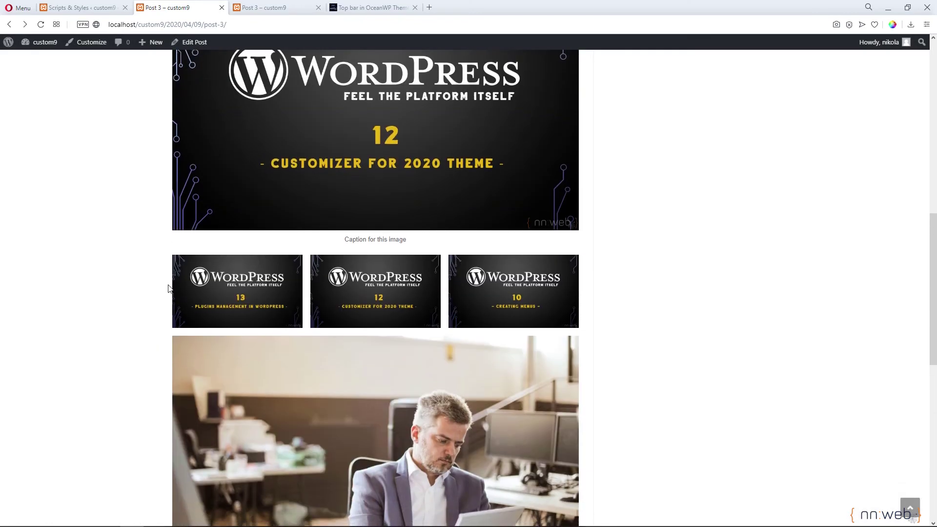
click(260, 289)
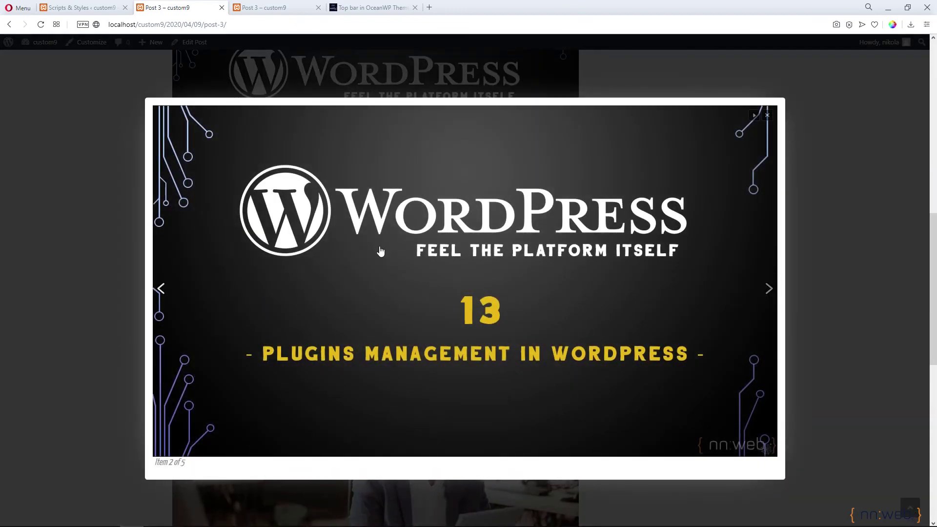
click(769, 291)
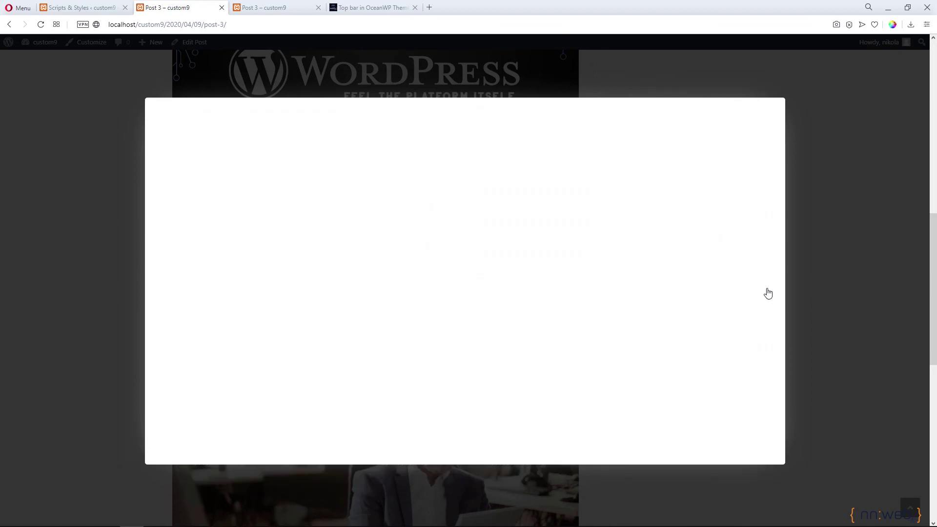
click(769, 290)
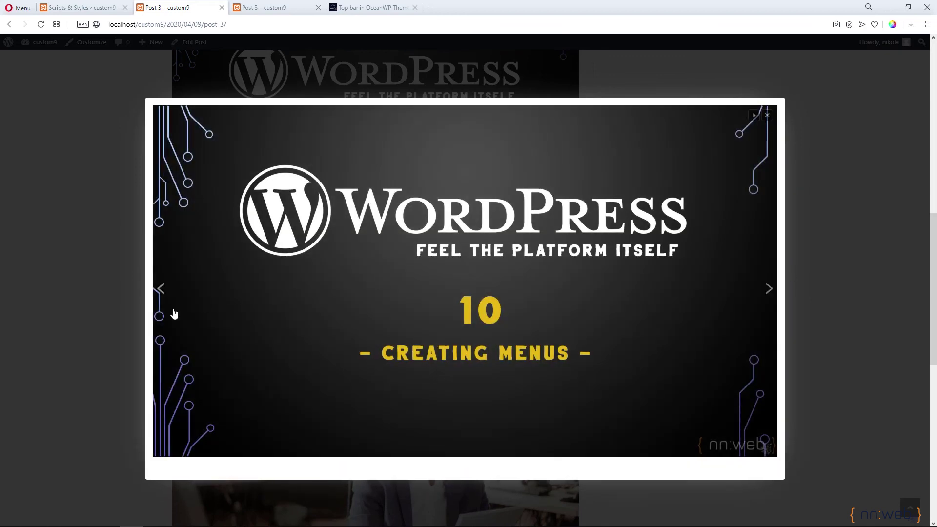
click(91, 307)
click(283, 293)
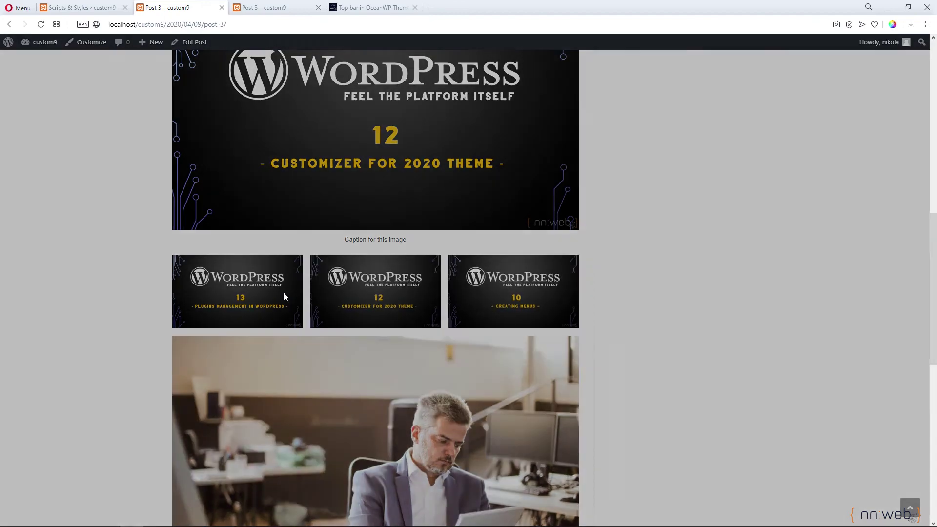
click(240, 310)
click(241, 299)
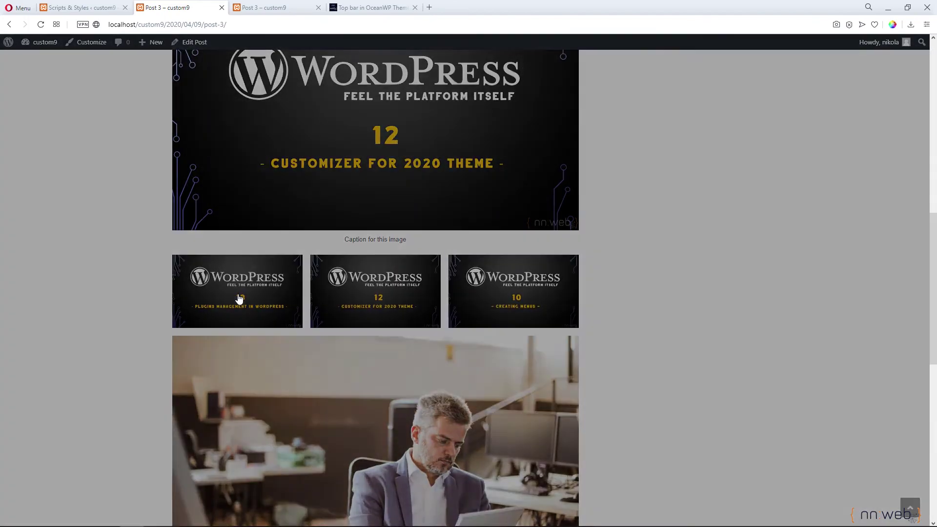